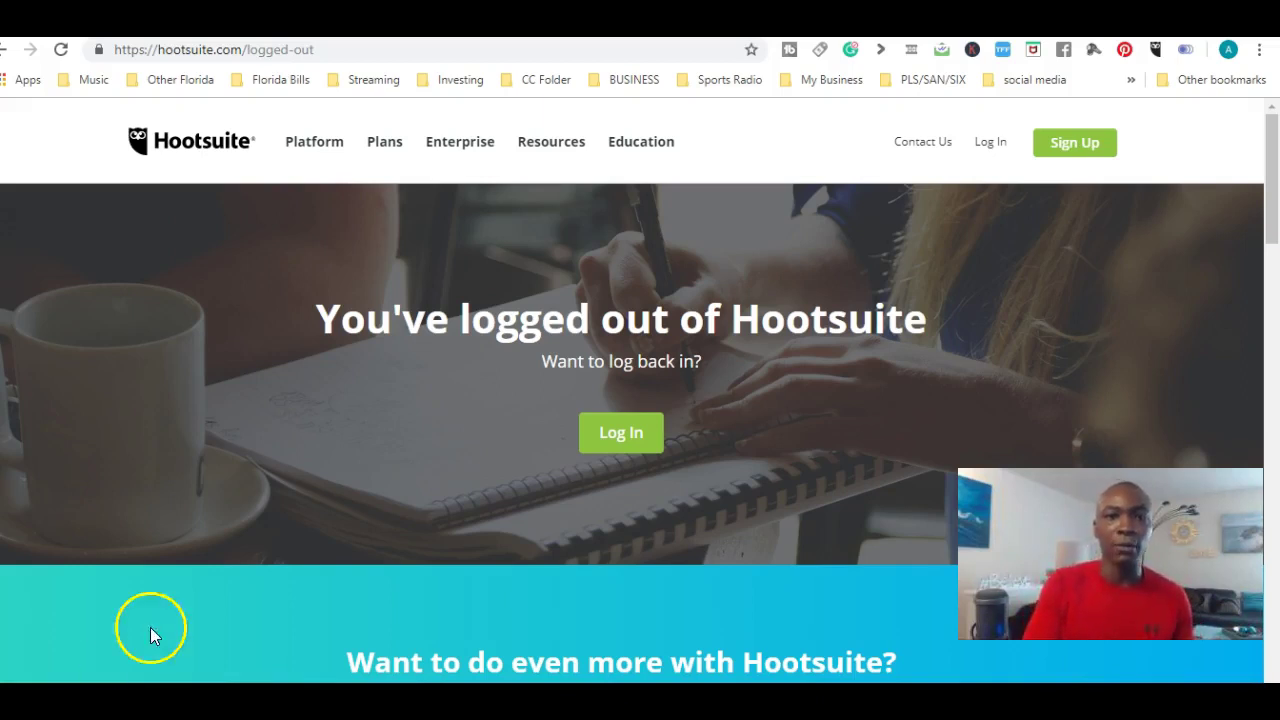
- Log in to Hootsuite by signing in with Facebook
{"action": "left_click", "coordinate": [990, 142]}
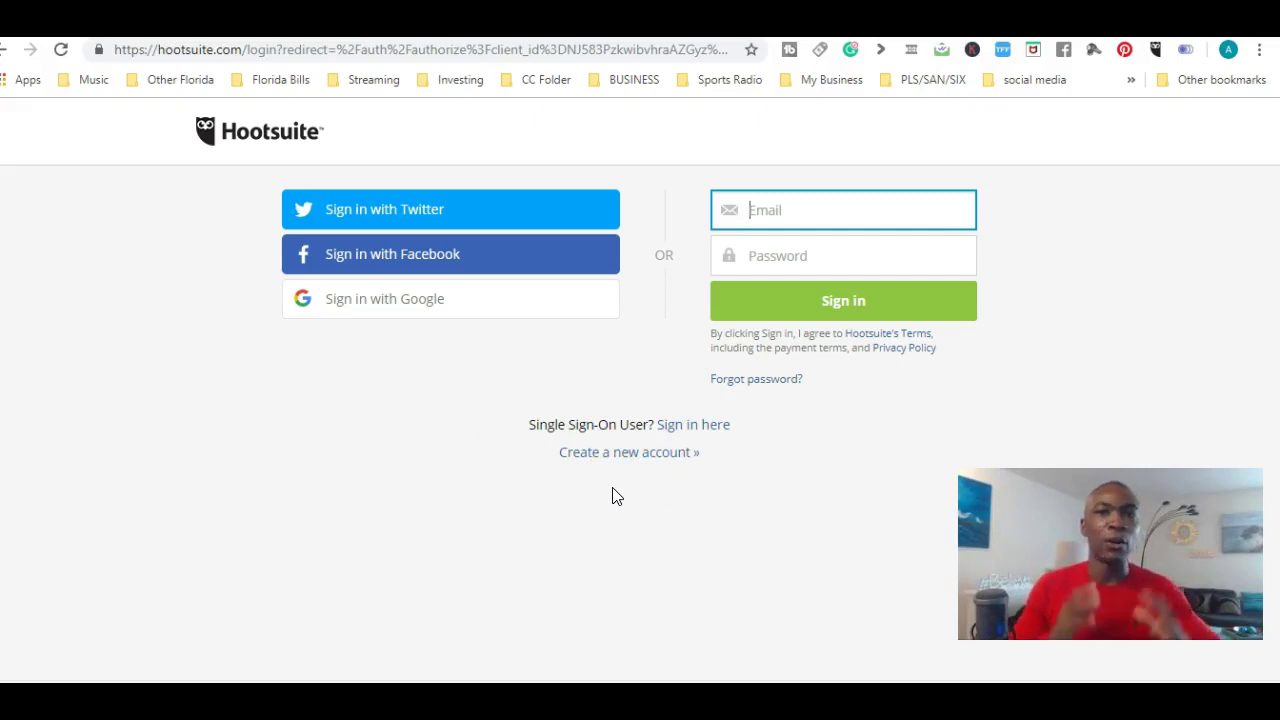
{"action": "left_click", "coordinate": [447, 271]}
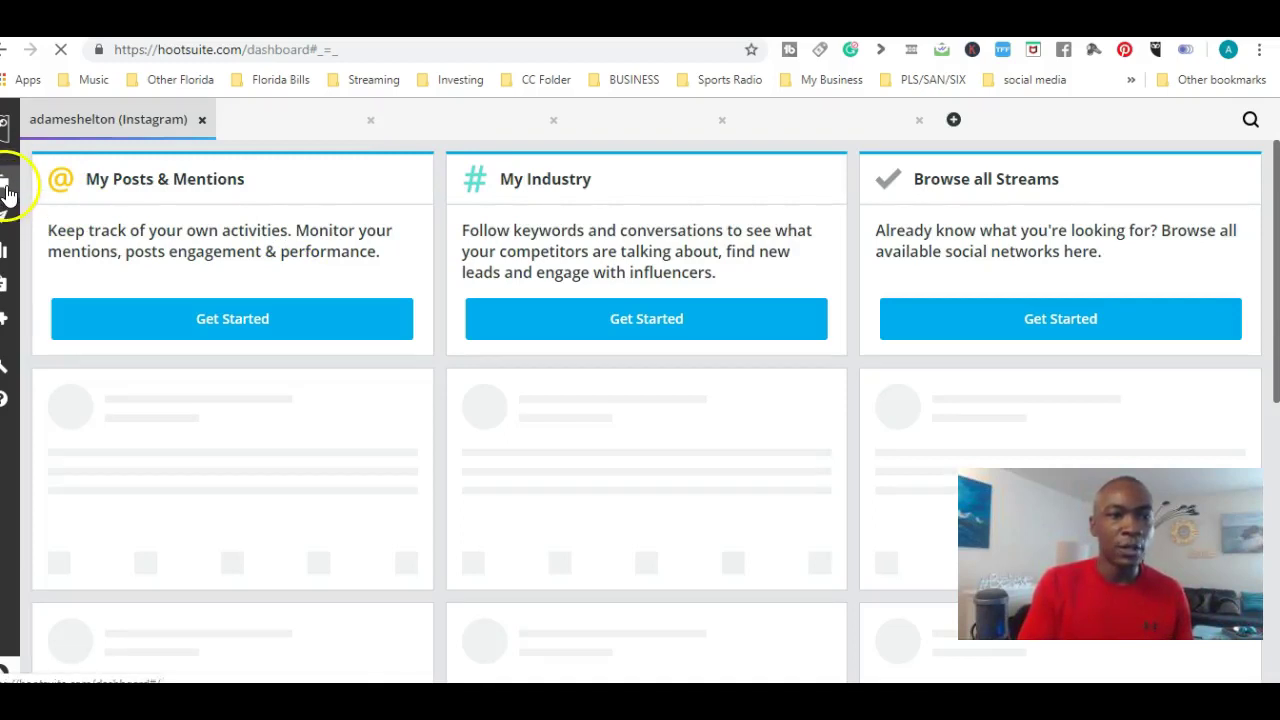
{"action": "mouse_move", "coordinate": [20, 235]}
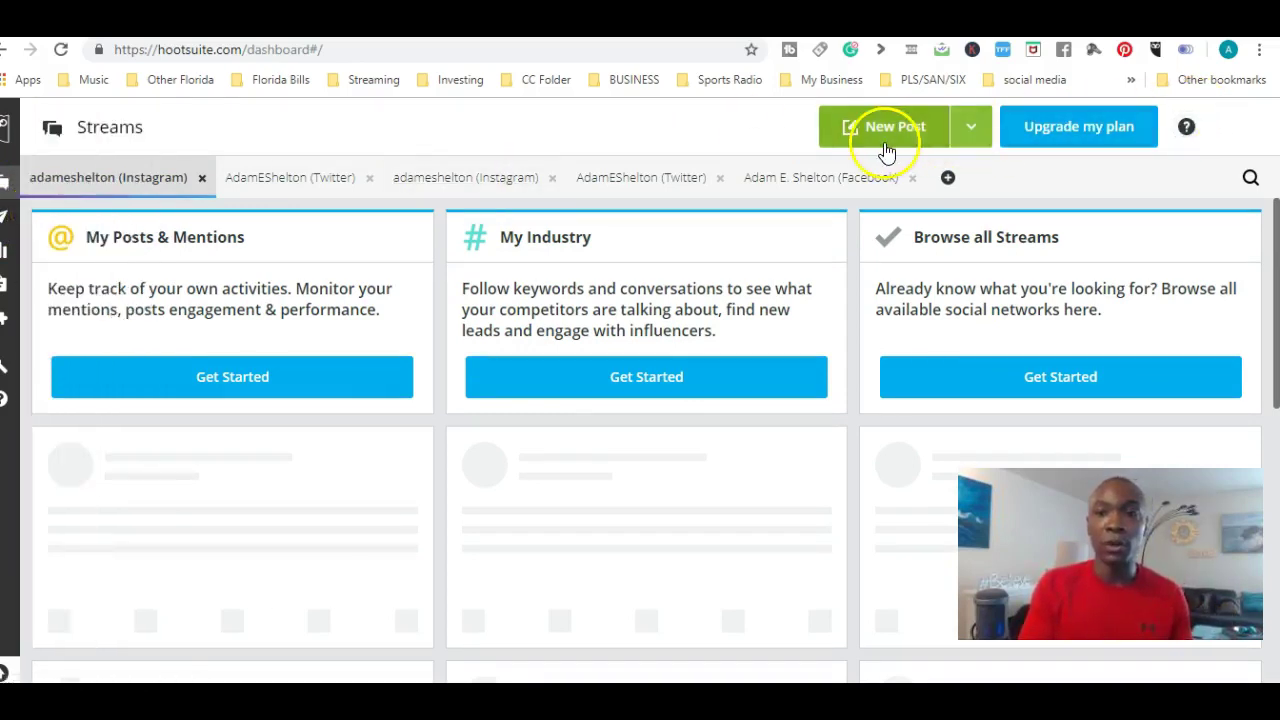
{"action": "left_click", "coordinate": [972, 128]}
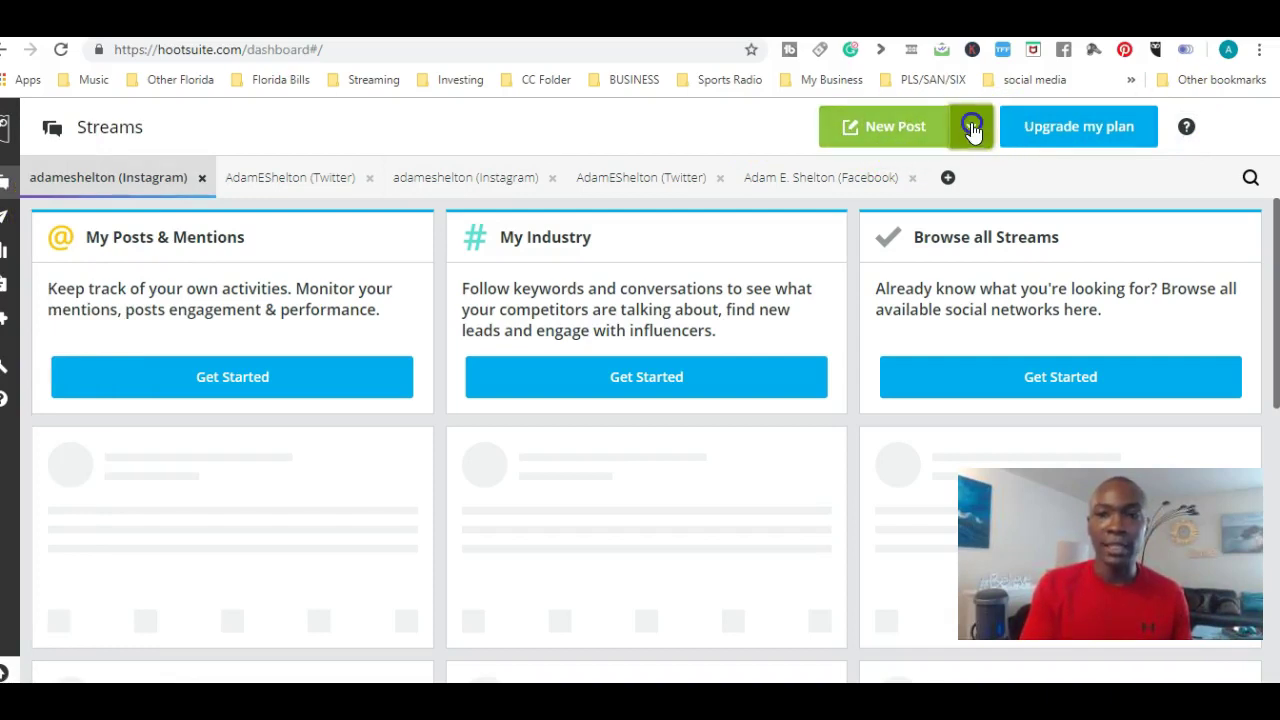
{"action": "left_click", "coordinate": [742, 135]}
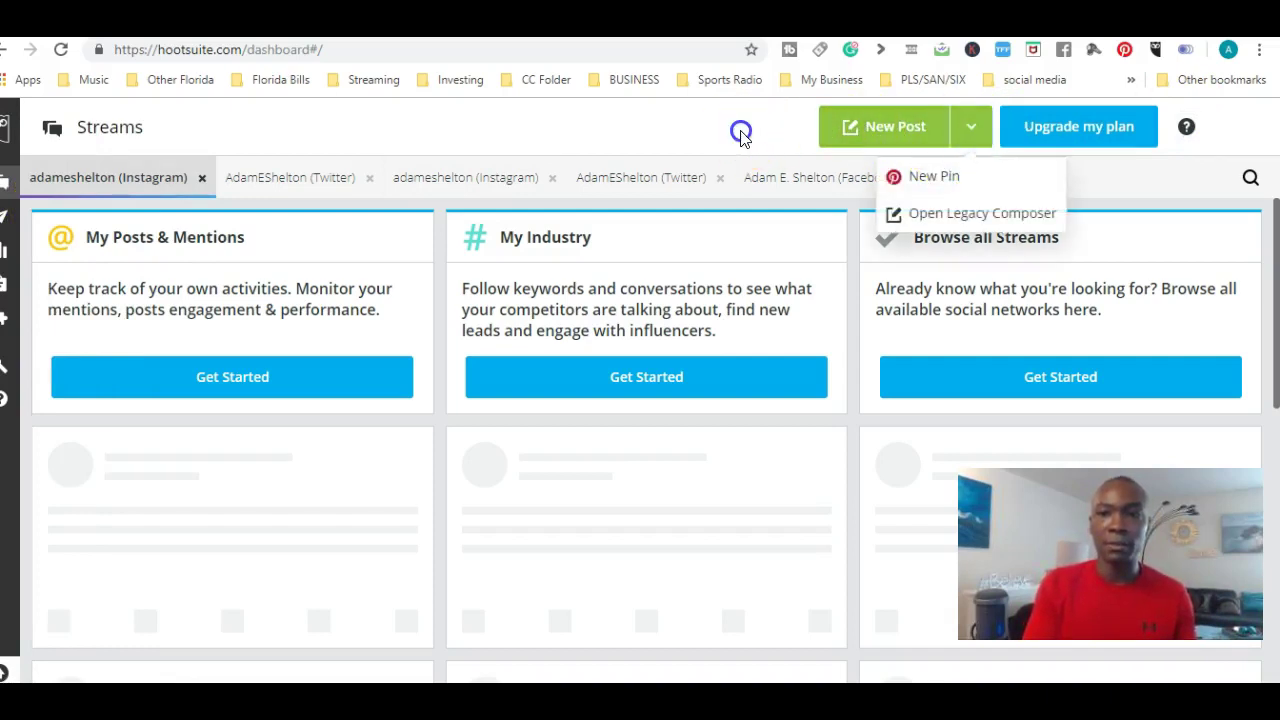
{"action": "left_click", "coordinate": [1054, 185]}
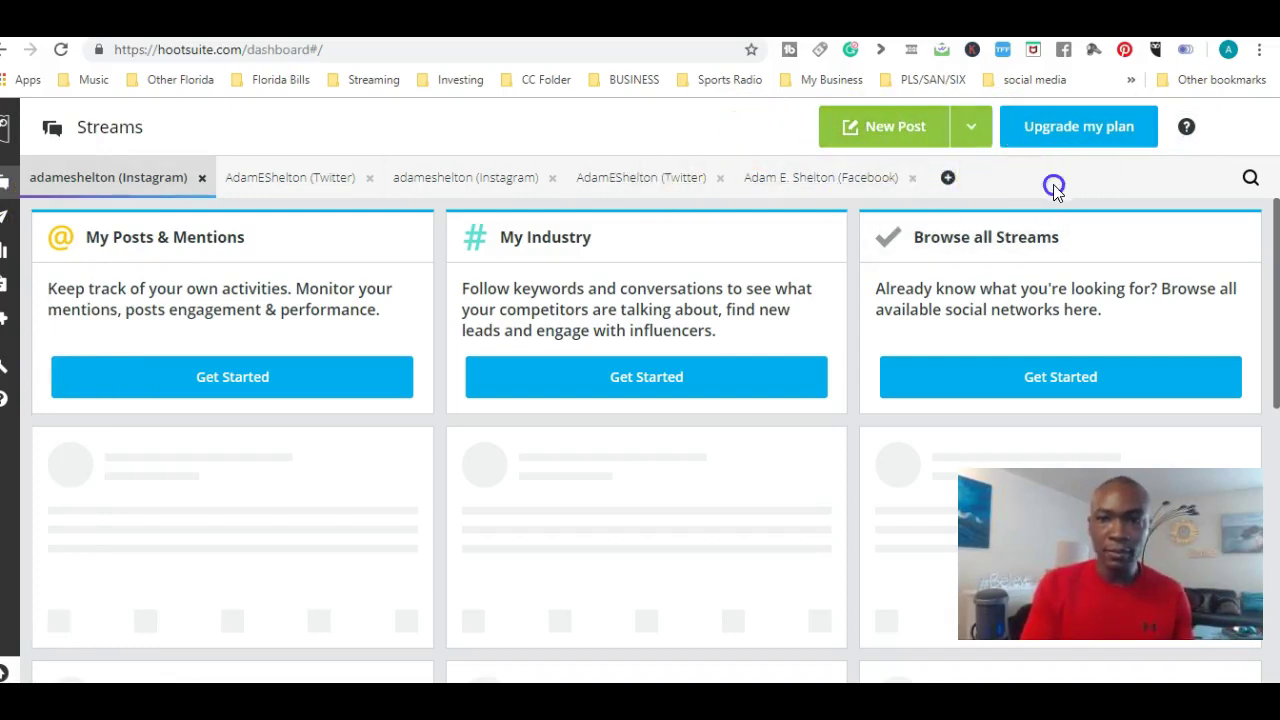
- Start a new post and select the Instagram business account and the Facebook page as its destinations
{"action": "left_click", "coordinate": [890, 125]}
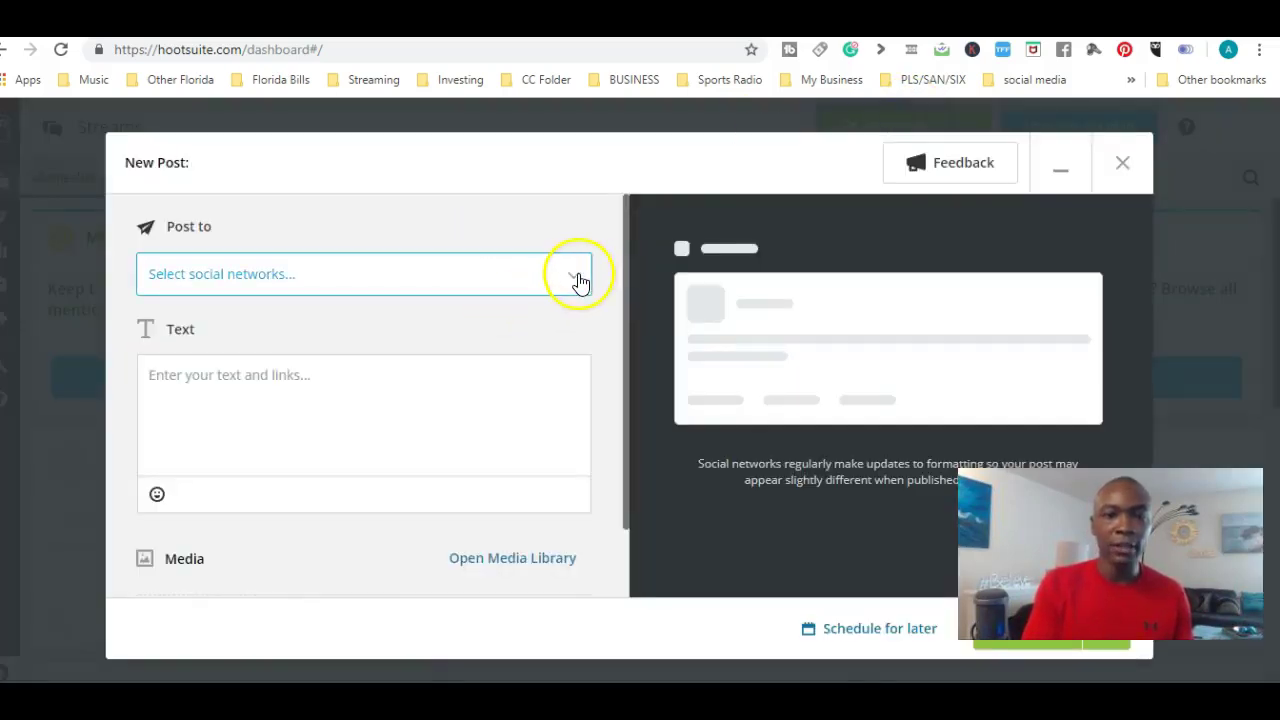
{"action": "left_click", "coordinate": [579, 278]}
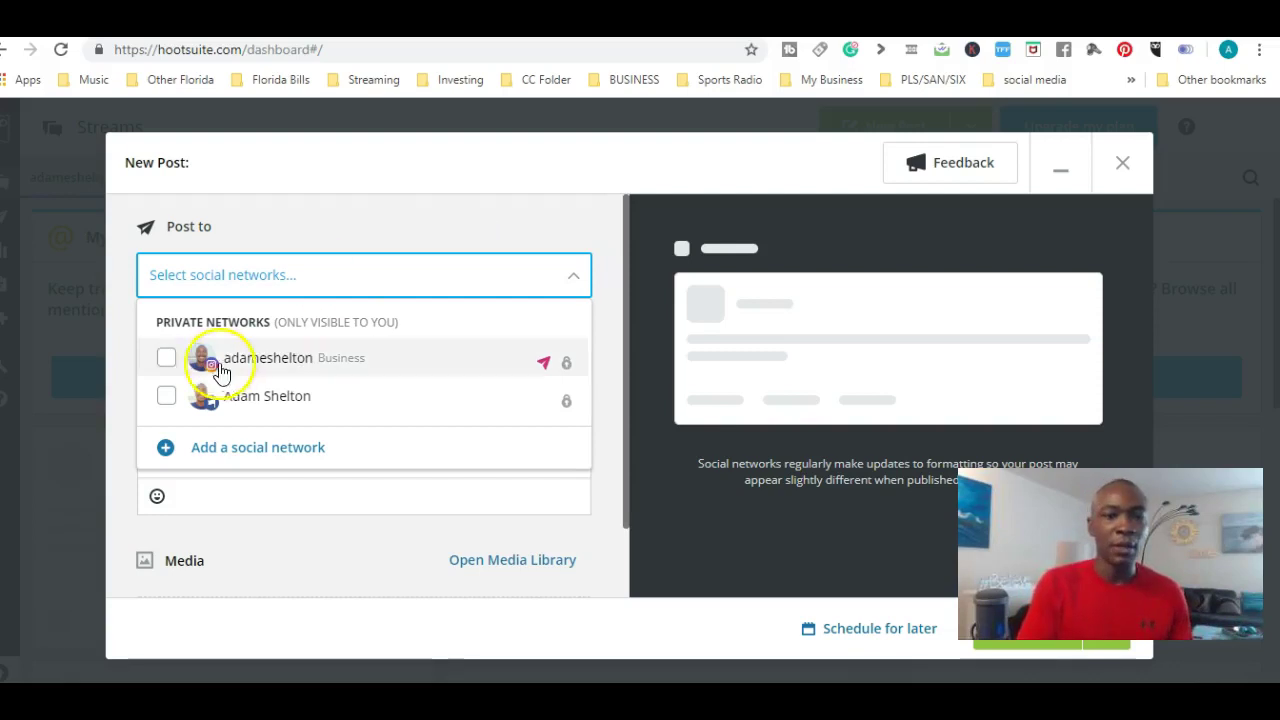
{"action": "left_click", "coordinate": [166, 358]}
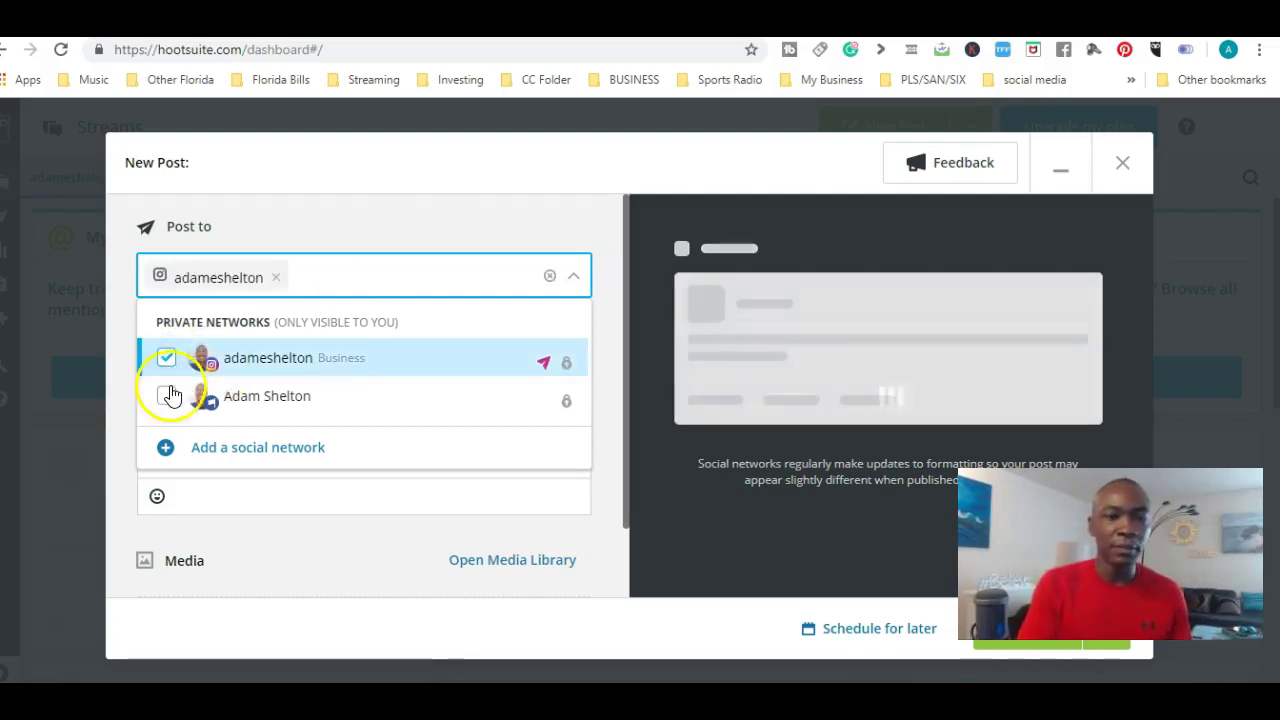
{"action": "left_click", "coordinate": [168, 398]}
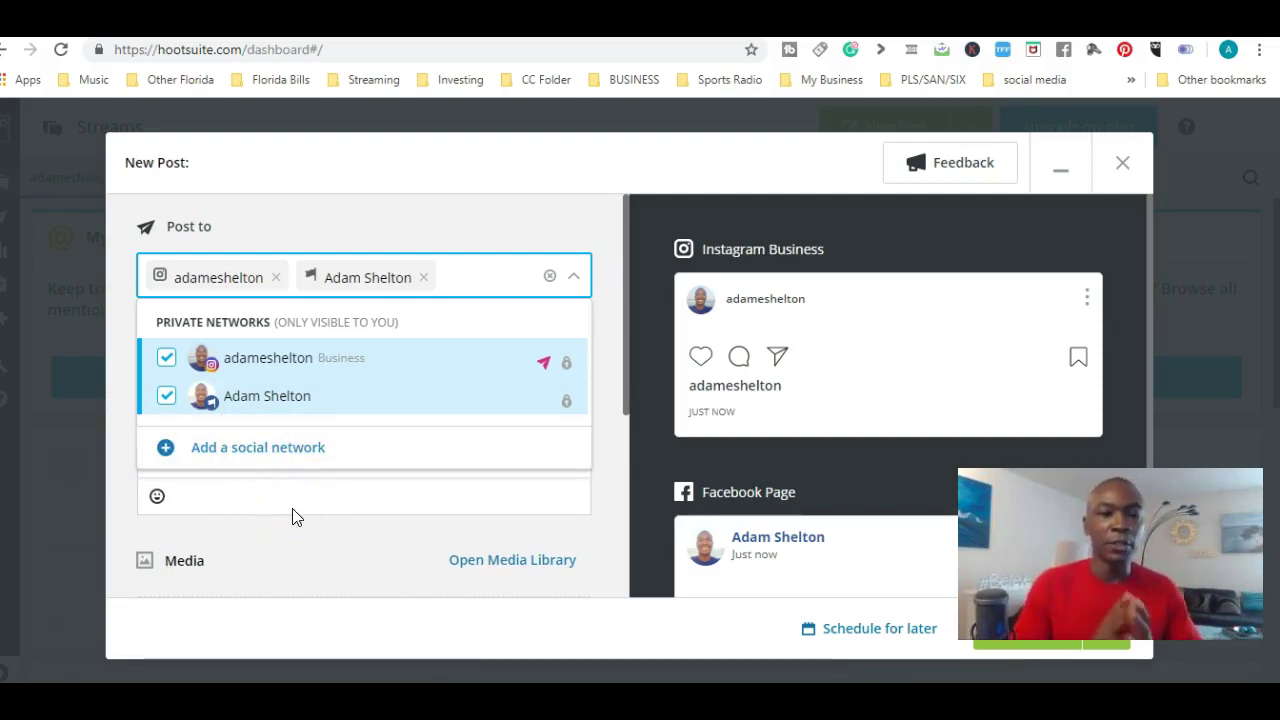
- Enter "Good Morning! Have a bless day" as the post text and check it in the Instagram and Facebook previews
{"action": "left_click", "coordinate": [249, 452]}
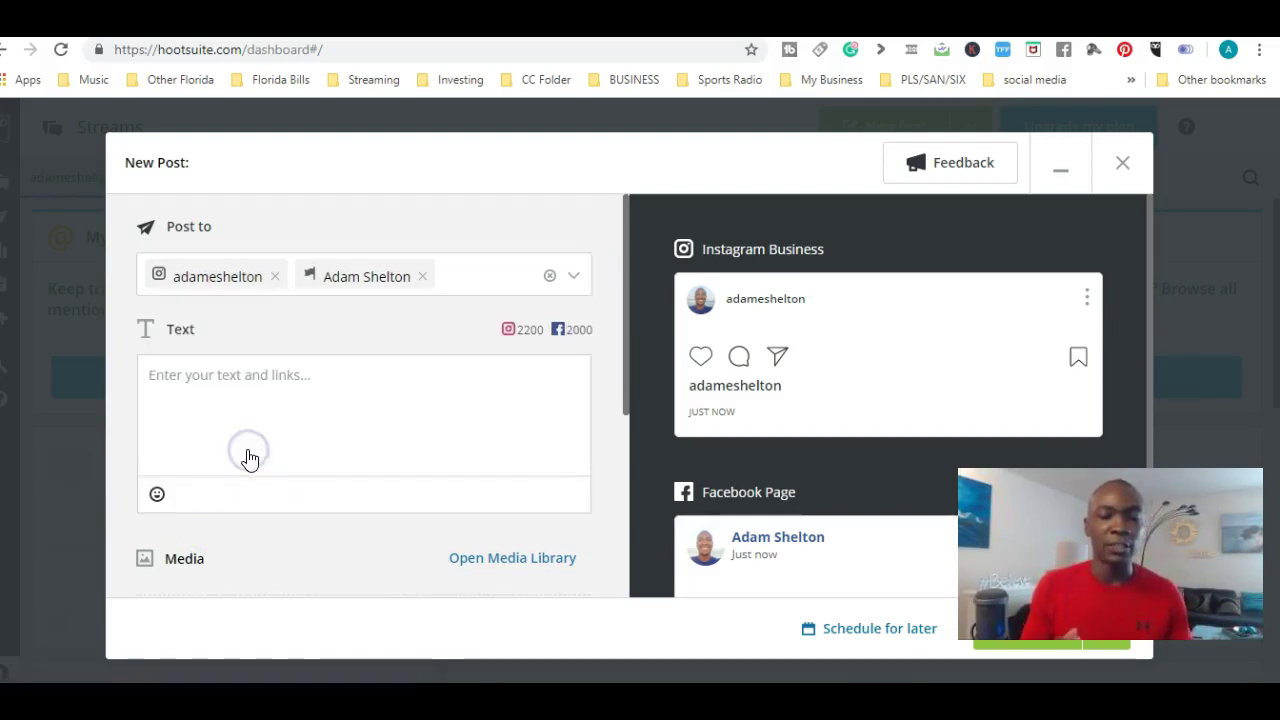
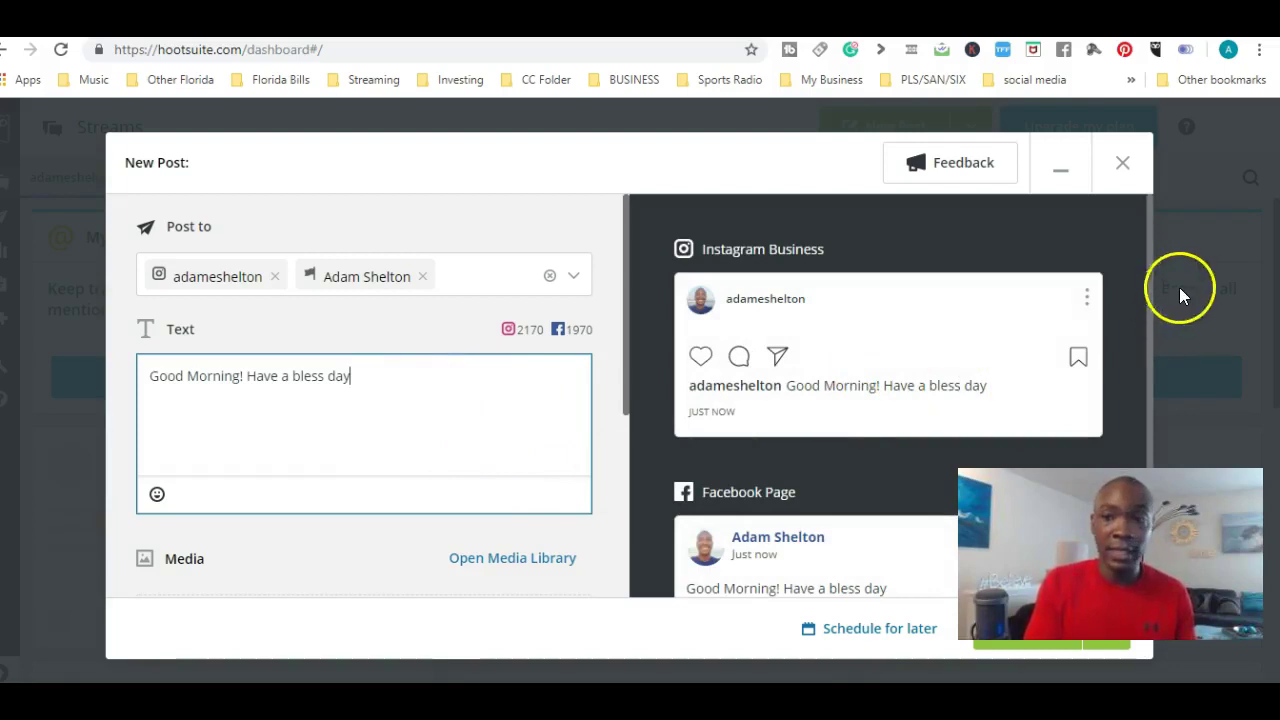
{"action": "left_click_drag", "start_coordinate": [1149, 294], "coordinate": [1154, 420]}
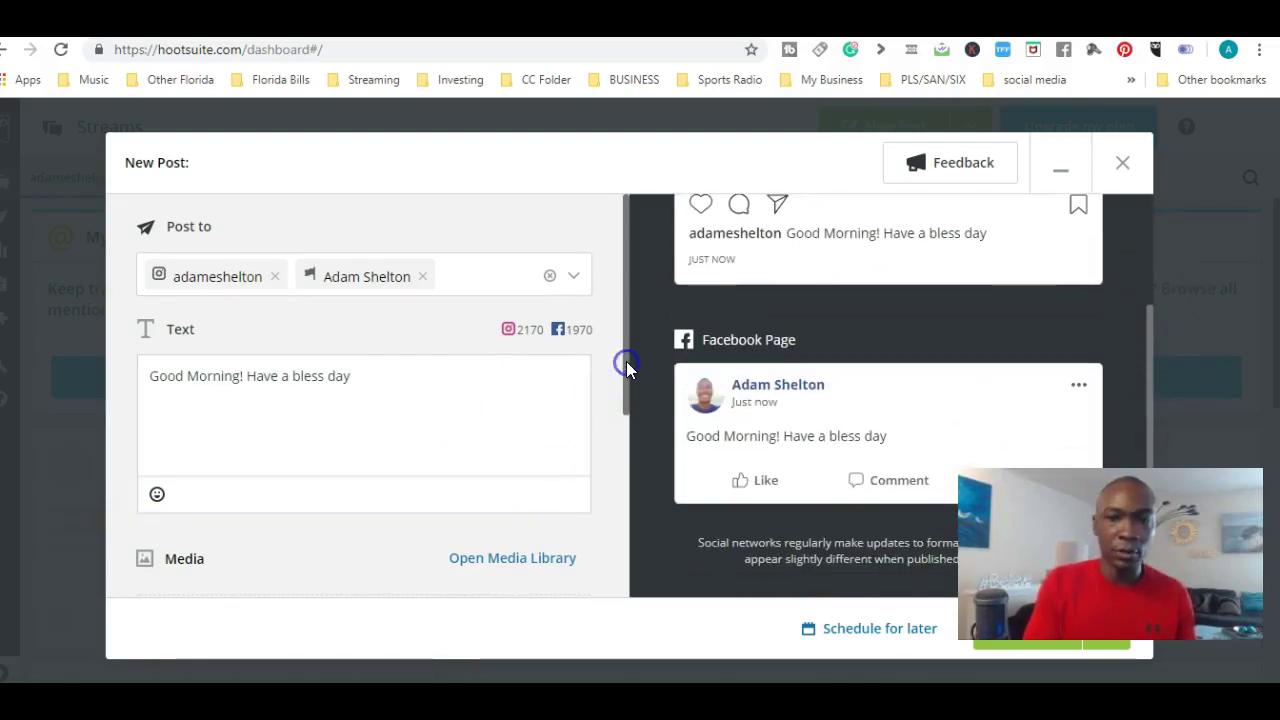
{"action": "left_click_drag", "start_coordinate": [1151, 360], "coordinate": [1150, 270]}
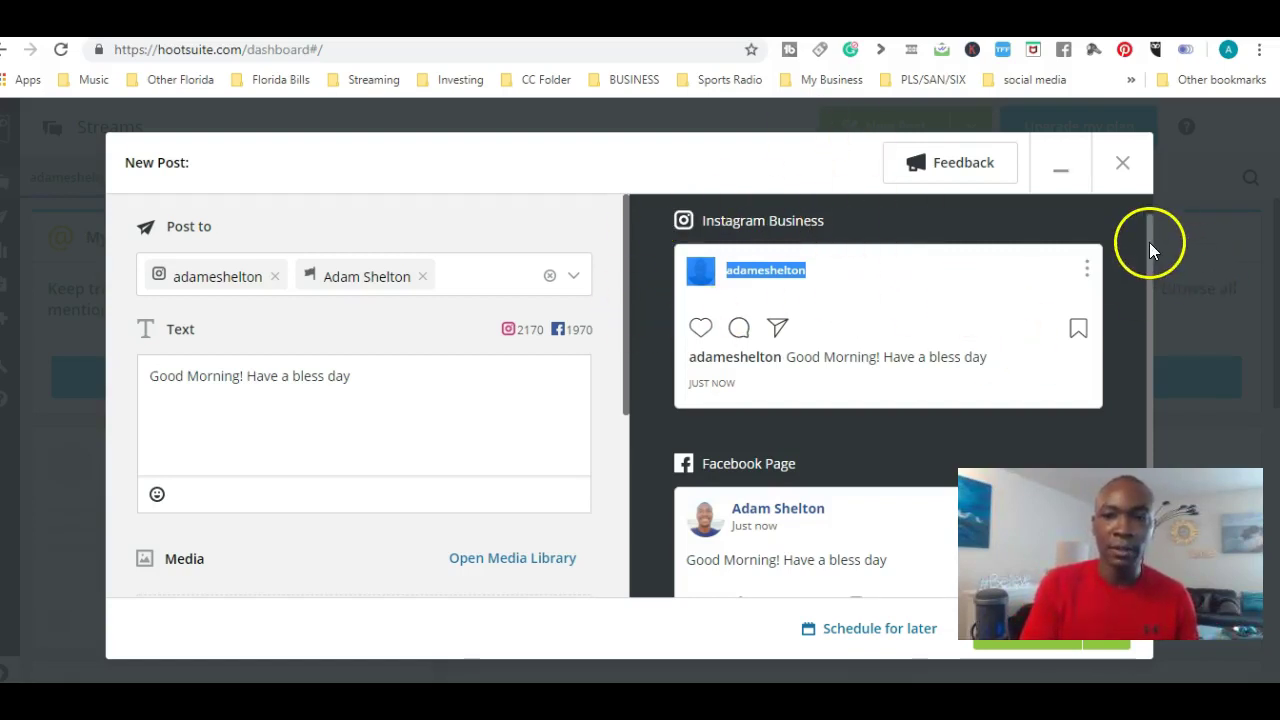
{"action": "left_click_drag", "start_coordinate": [1149, 242], "coordinate": [1163, 335]}
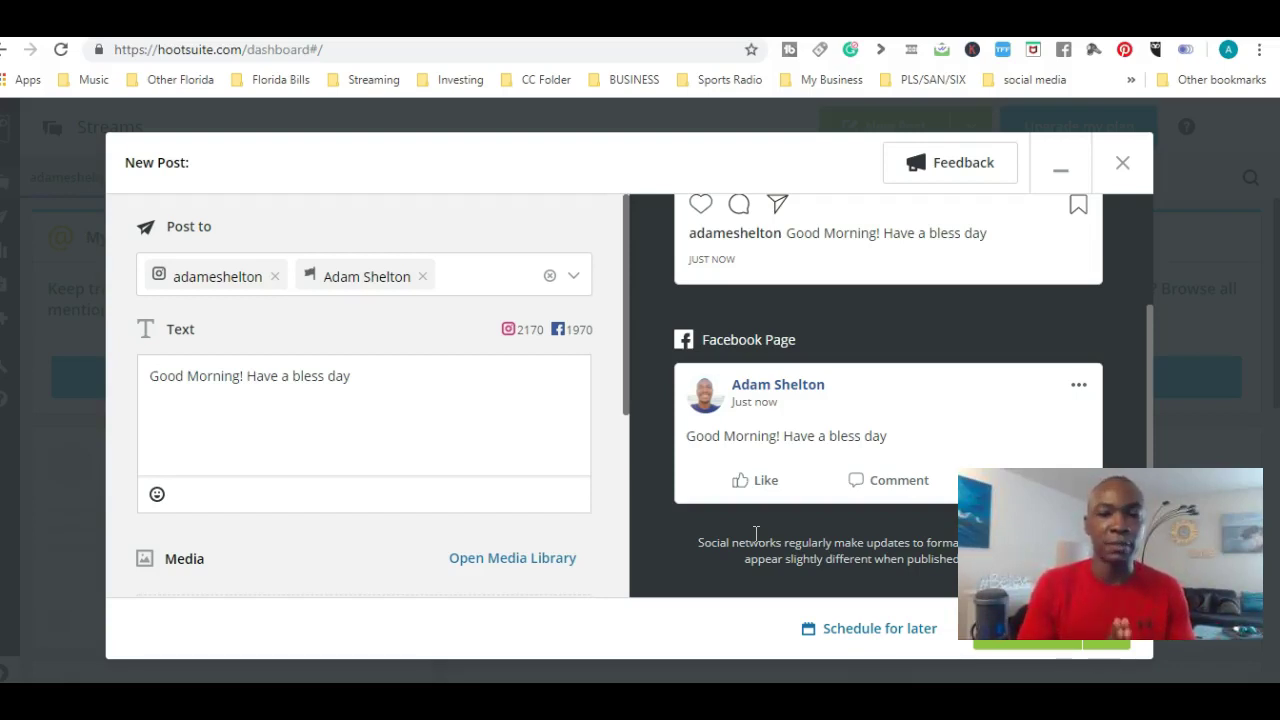
{"action": "mouse_move", "coordinate": [1152, 362]}
{"action": "left_mouse_down"}
{"action": "mouse_move", "coordinate": [1137, 243]}
{"action": "mouse_move", "coordinate": [1151, 343]}
{"action": "left_mouse_up"}
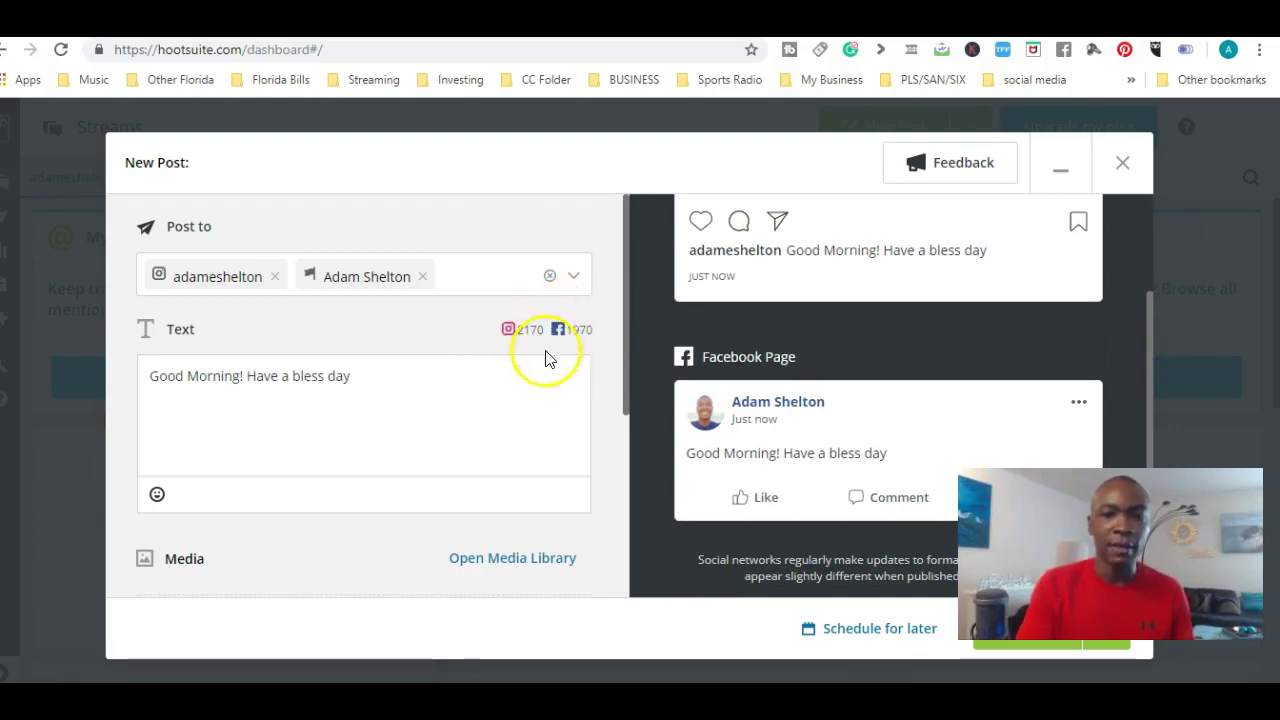
- Attach the picture "reach what u want" from the Pictures folder to the post and check it in both network previews
{"action": "left_click_drag", "start_coordinate": [627, 326], "coordinate": [645, 452]}
{"action": "left_click", "coordinate": [414, 386]}
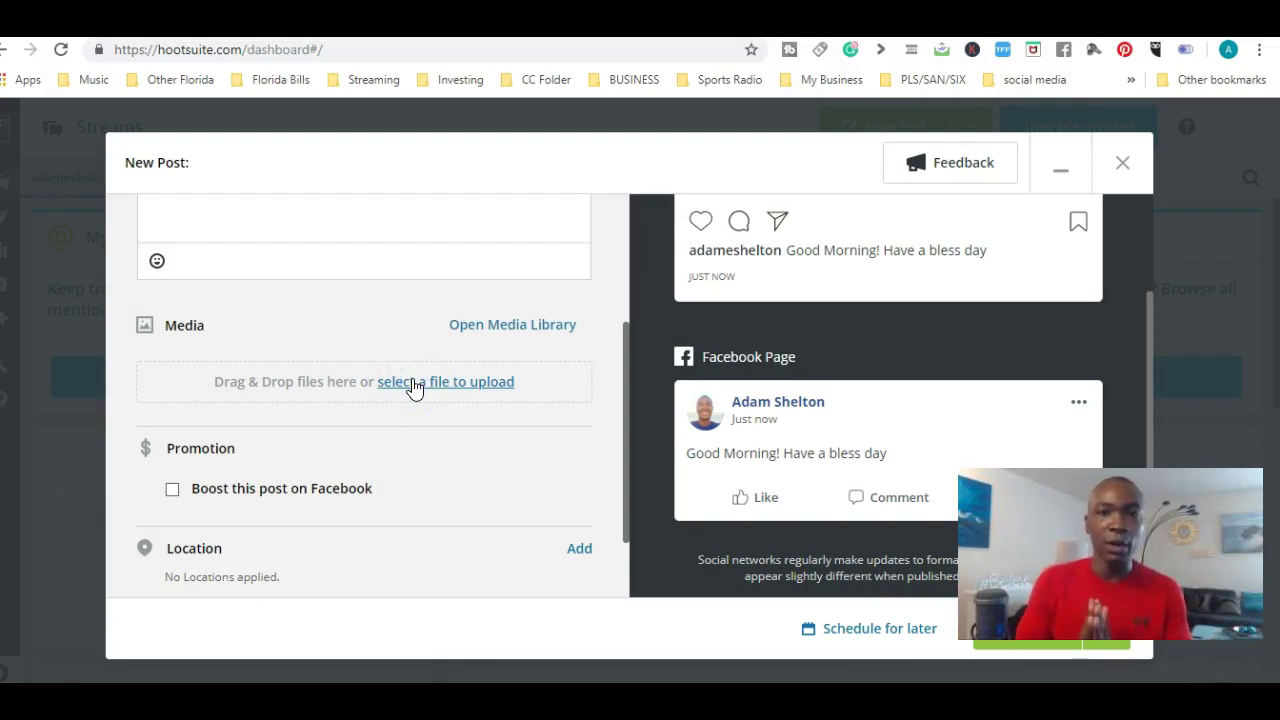
{"action": "left_click", "coordinate": [414, 386]}
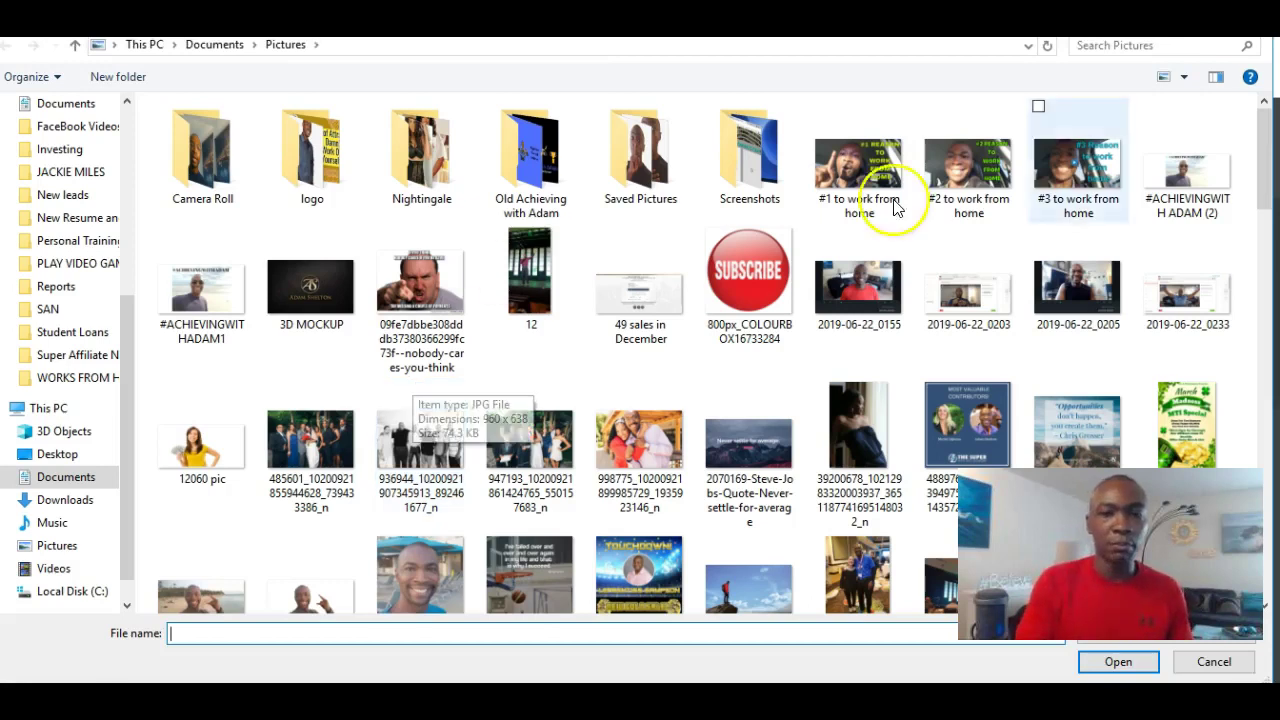
{"action": "left_click", "coordinate": [1265, 190]}
{"action": "left_click_drag", "start_coordinate": [1265, 190], "coordinate": [1267, 468]}
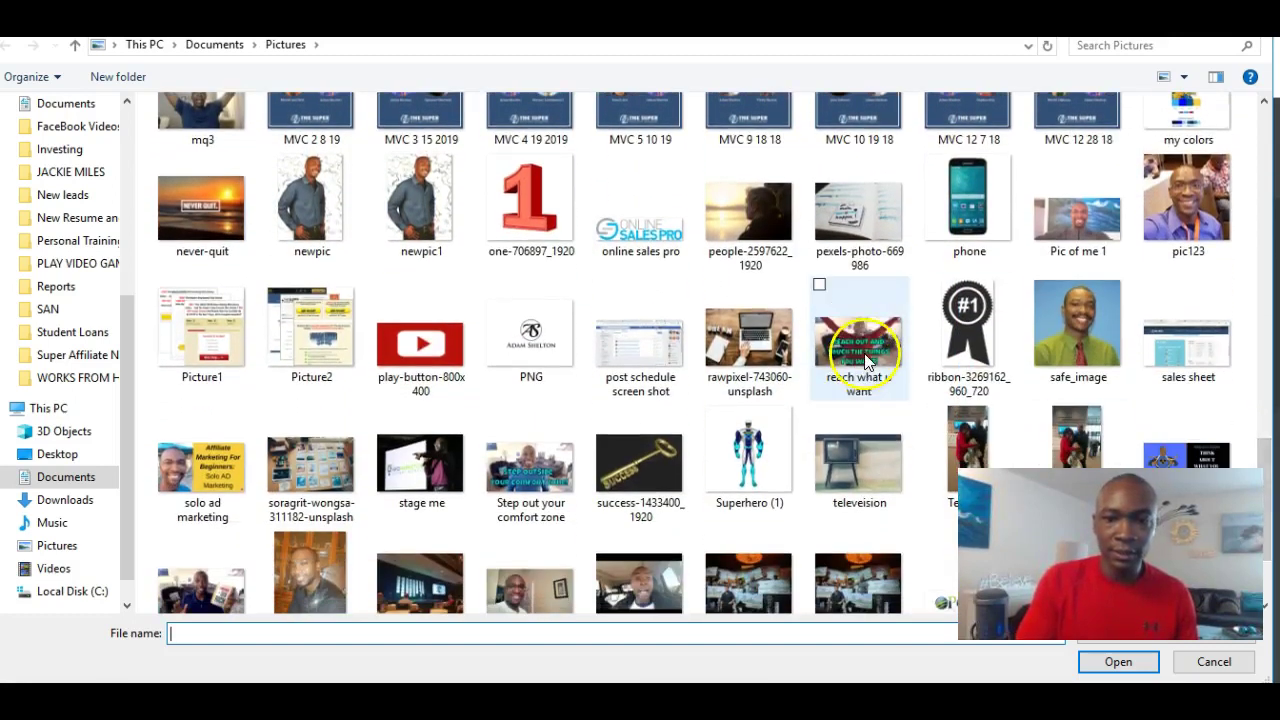
{"action": "double_click", "coordinate": [866, 361]}
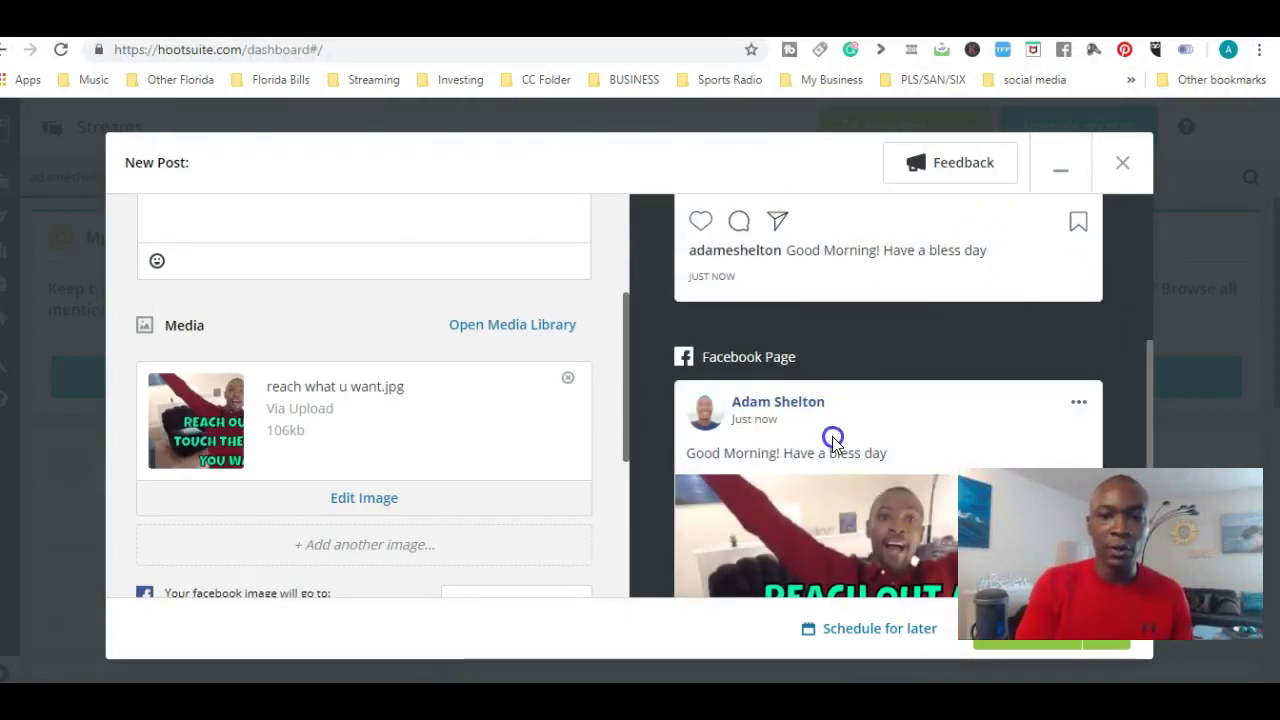
{"action": "left_click_drag", "start_coordinate": [1135, 351], "coordinate": [1136, 225]}
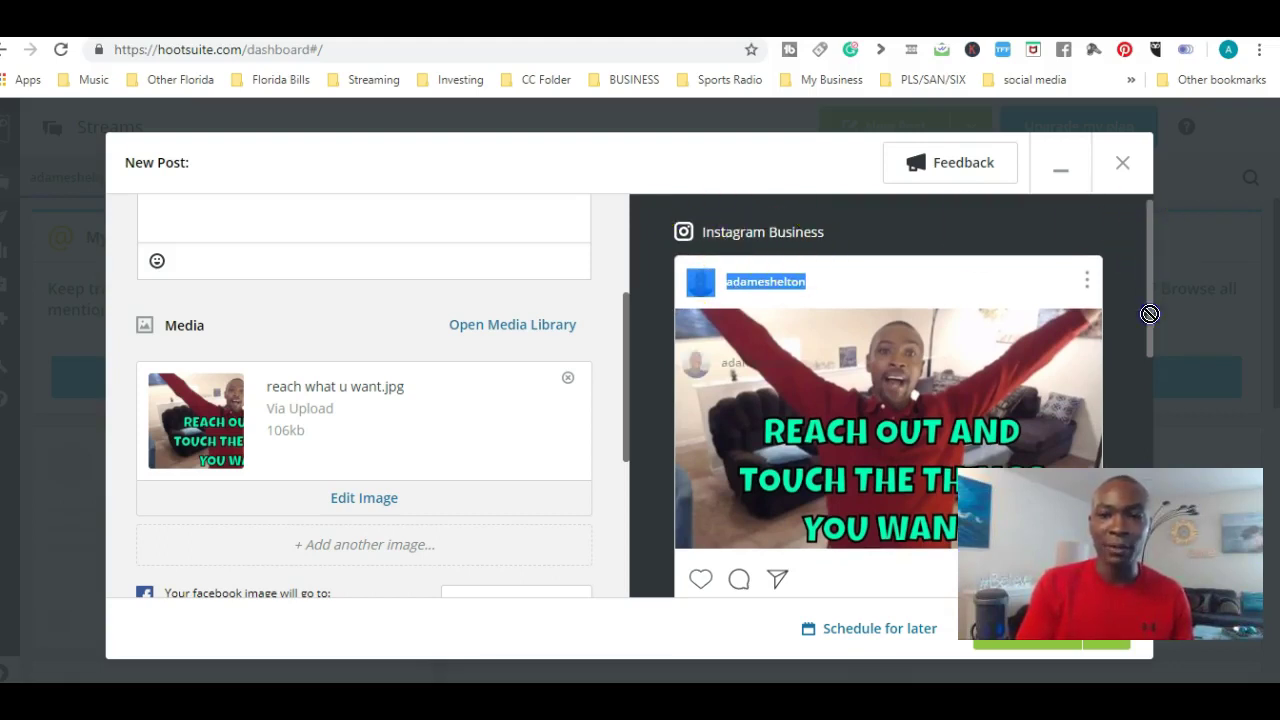
{"action": "left_click_drag", "start_coordinate": [1151, 323], "coordinate": [1152, 470]}
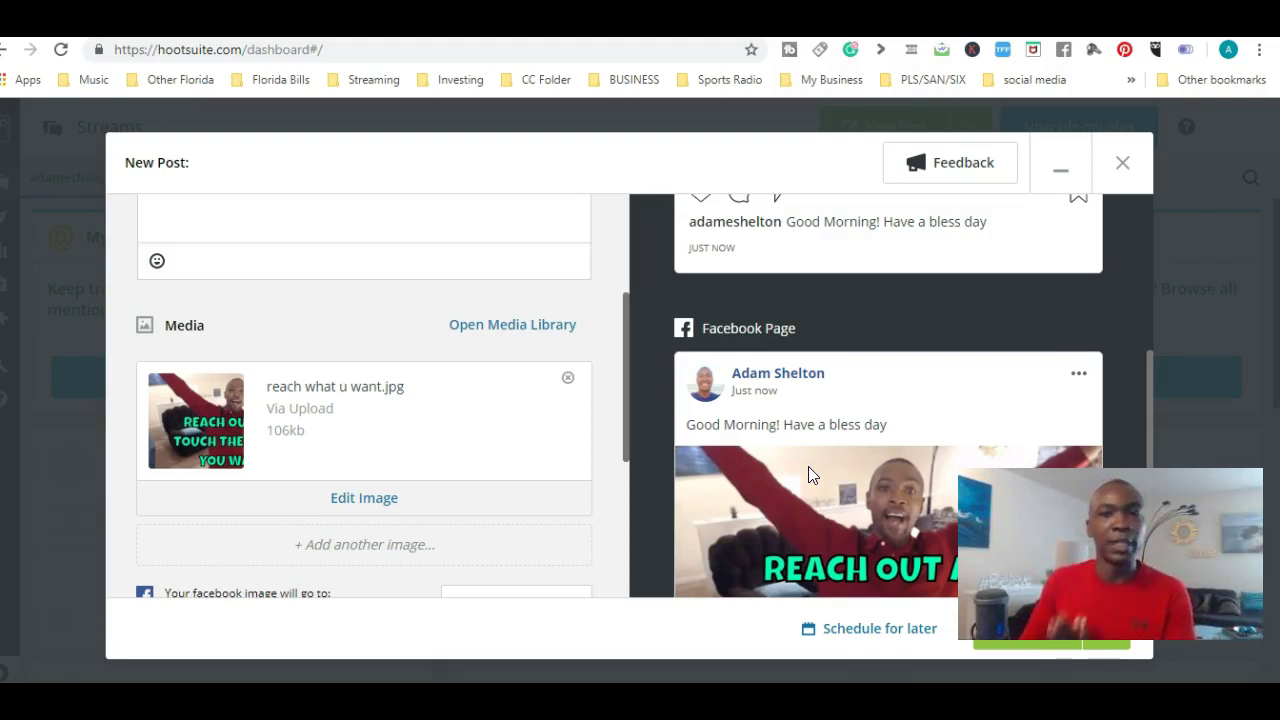
{"action": "mouse_move", "coordinate": [1146, 386]}
{"action": "left_mouse_down"}
{"action": "mouse_move", "coordinate": [1154, 443]}
{"action": "mouse_move", "coordinate": [1151, 387]}
{"action": "mouse_move", "coordinate": [1151, 406]}
{"action": "left_mouse_up"}
{"action": "mouse_move", "coordinate": [630, 329]}
{"action": "left_mouse_down"}
{"action": "mouse_move", "coordinate": [634, 434]}
{"action": "mouse_move", "coordinate": [617, 486]}
{"action": "mouse_move", "coordinate": [631, 354]}
{"action": "left_mouse_up"}
- Schedule the post for Saturday, June 29, 2019 at 8:00 AM and submit it
{"action": "left_click", "coordinate": [619, 481]}
{"action": "left_click", "coordinate": [900, 650]}
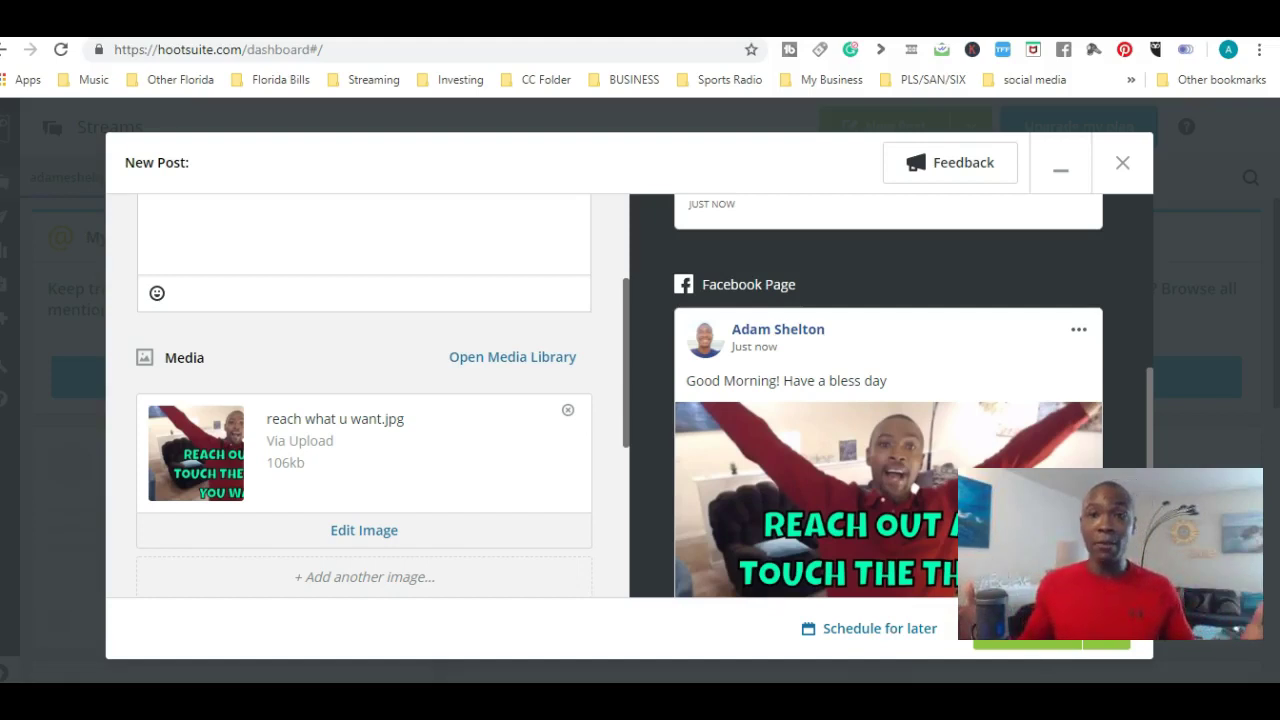
{"action": "left_click", "coordinate": [862, 634]}
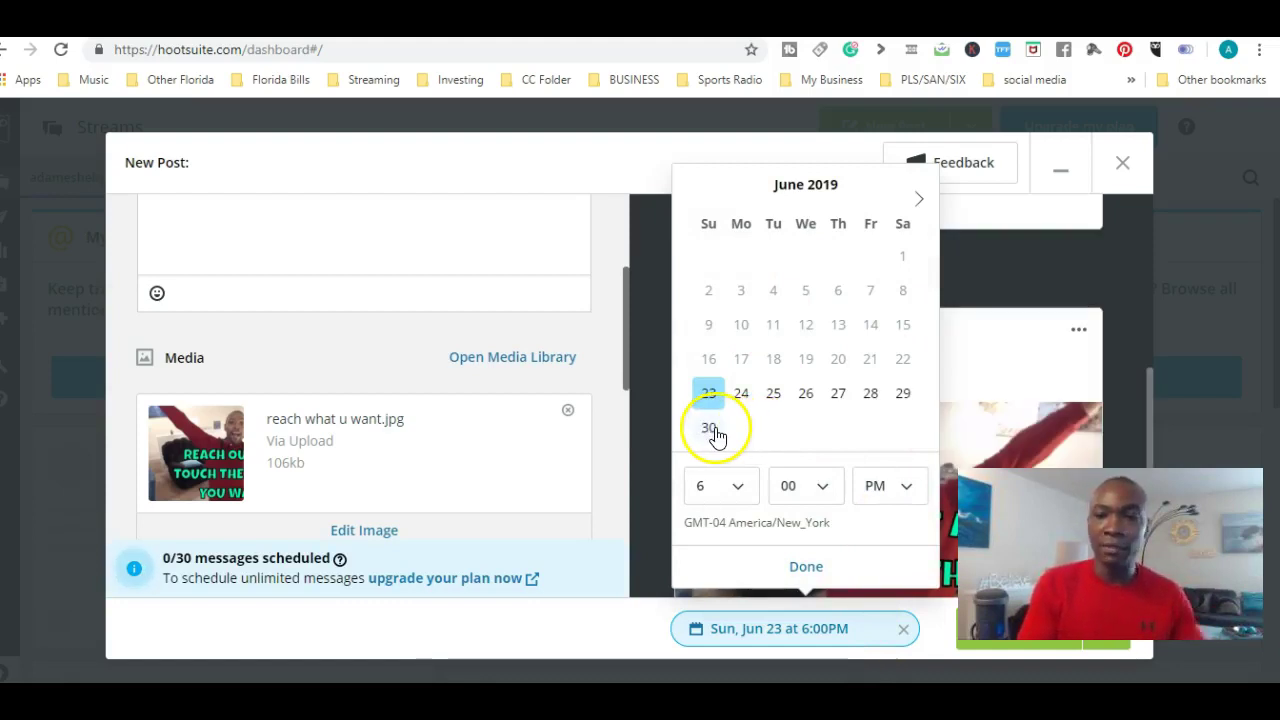
{"action": "left_click", "coordinate": [904, 396]}
{"action": "left_click", "coordinate": [793, 500]}
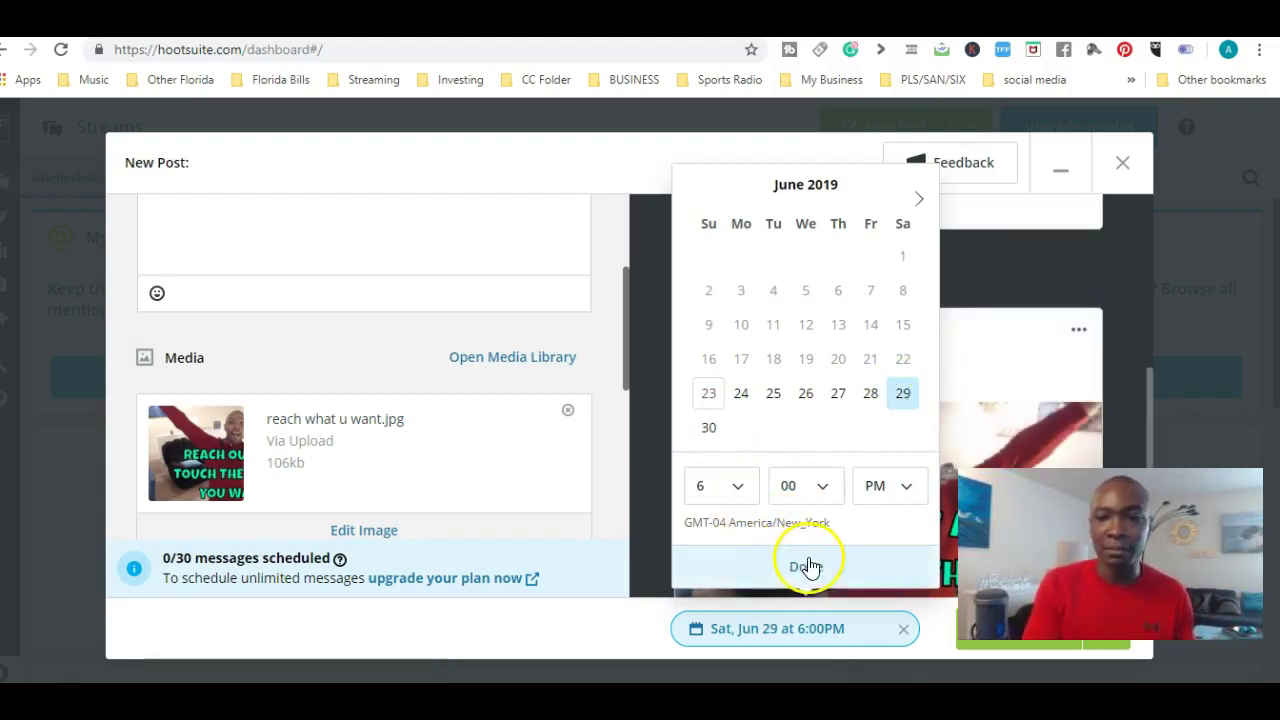
{"action": "left_click", "coordinate": [887, 486]}
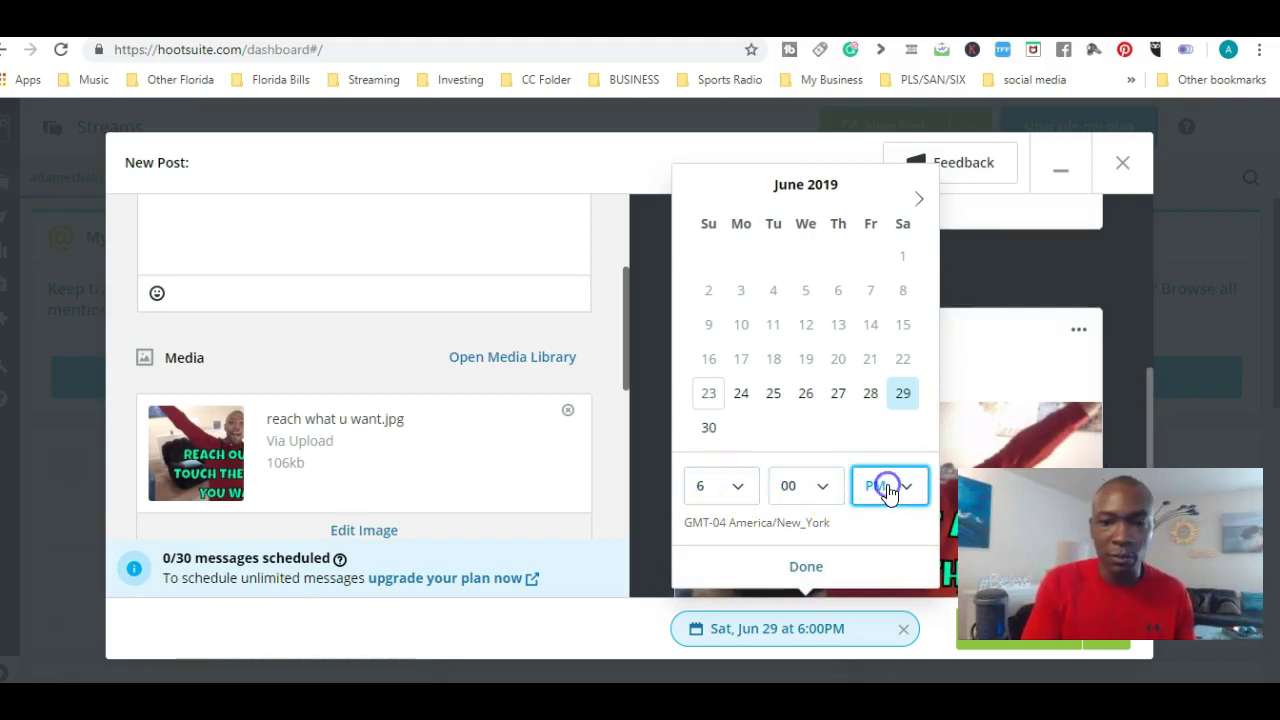
{"action": "left_click", "coordinate": [886, 412]}
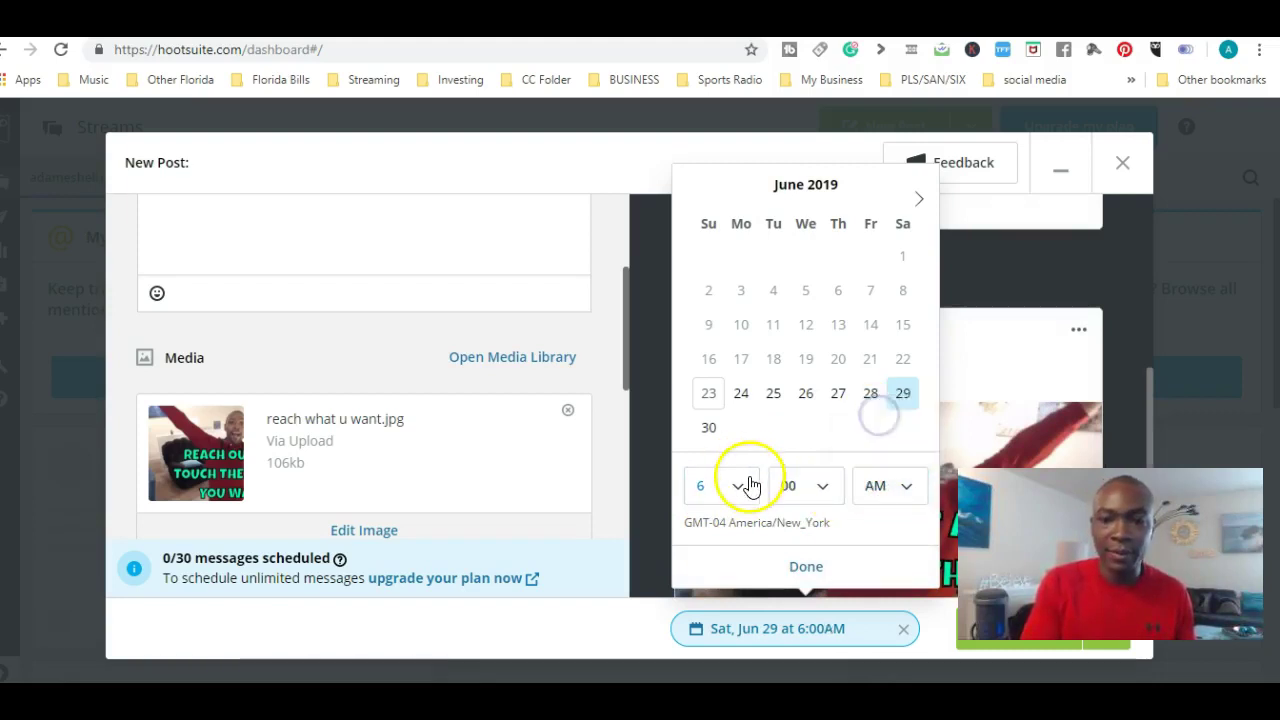
{"action": "left_click", "coordinate": [741, 490]}
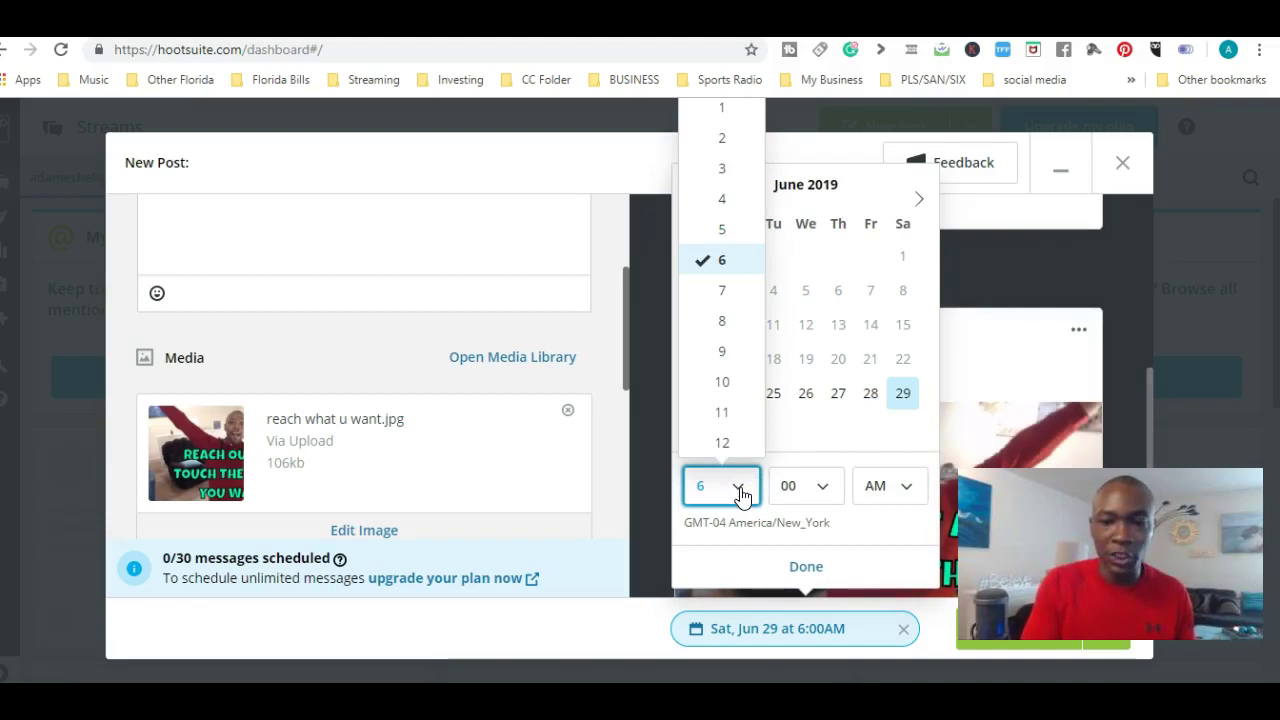
{"action": "left_click", "coordinate": [724, 325]}
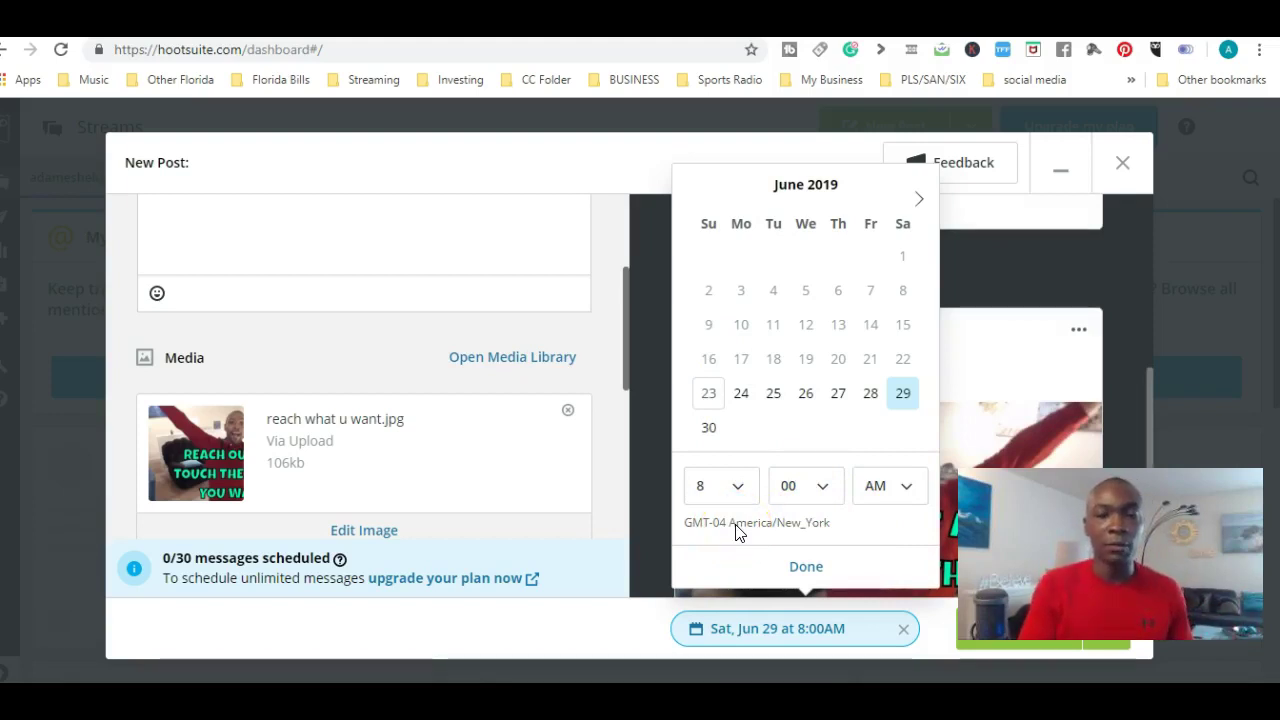
{"action": "left_click", "coordinate": [809, 566]}
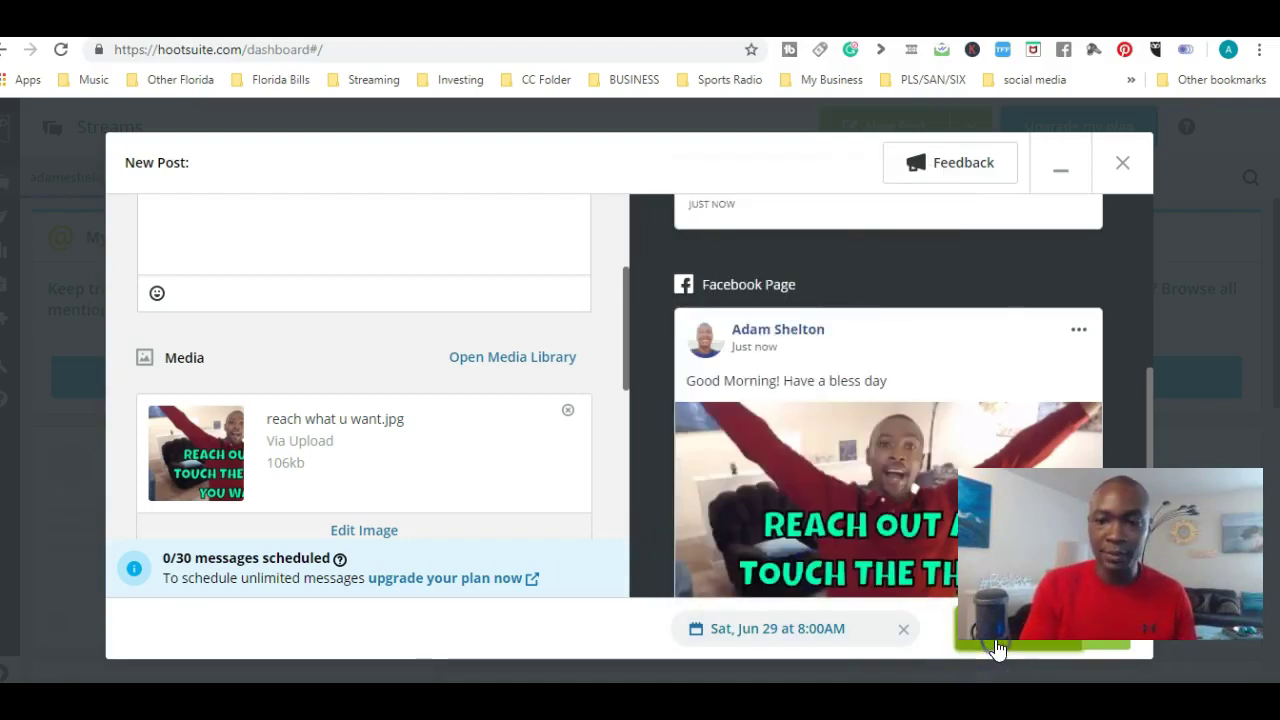
{"action": "left_click", "coordinate": [997, 648]}
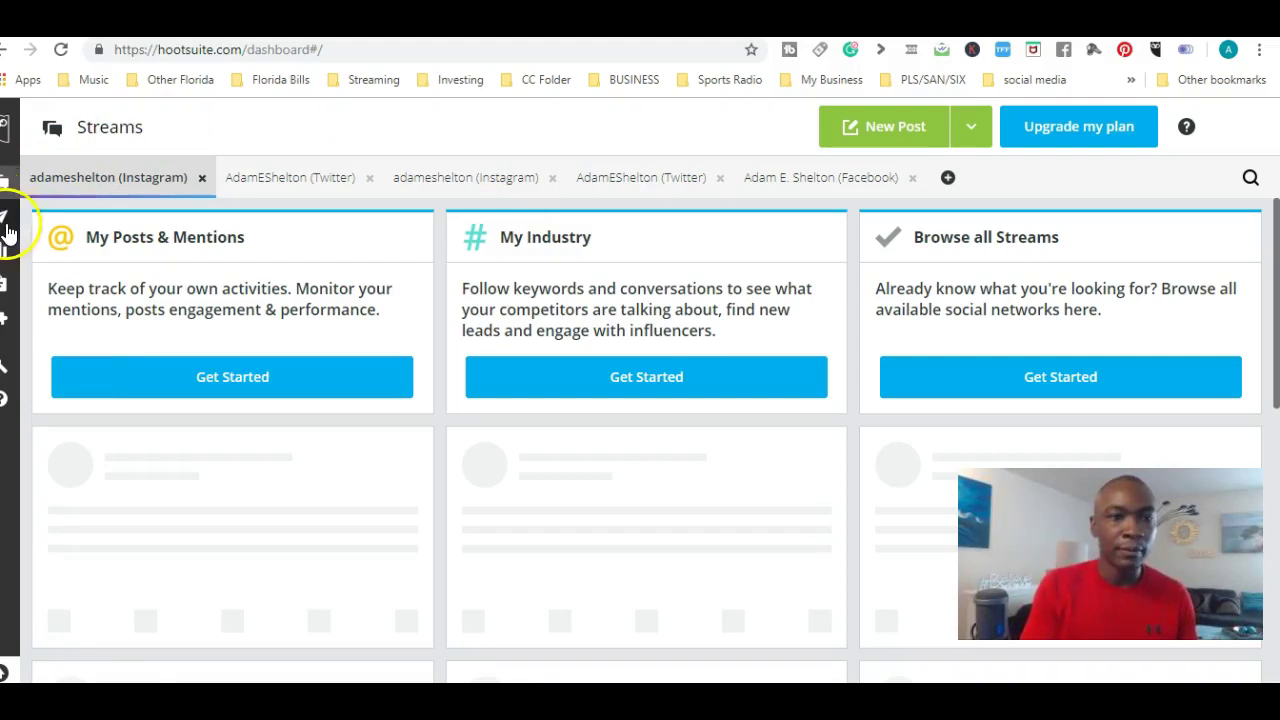
- Open the Publisher planner and examine the posts in the week of June 16 to 22, 2019
{"action": "mouse_move", "coordinate": [8, 230]}
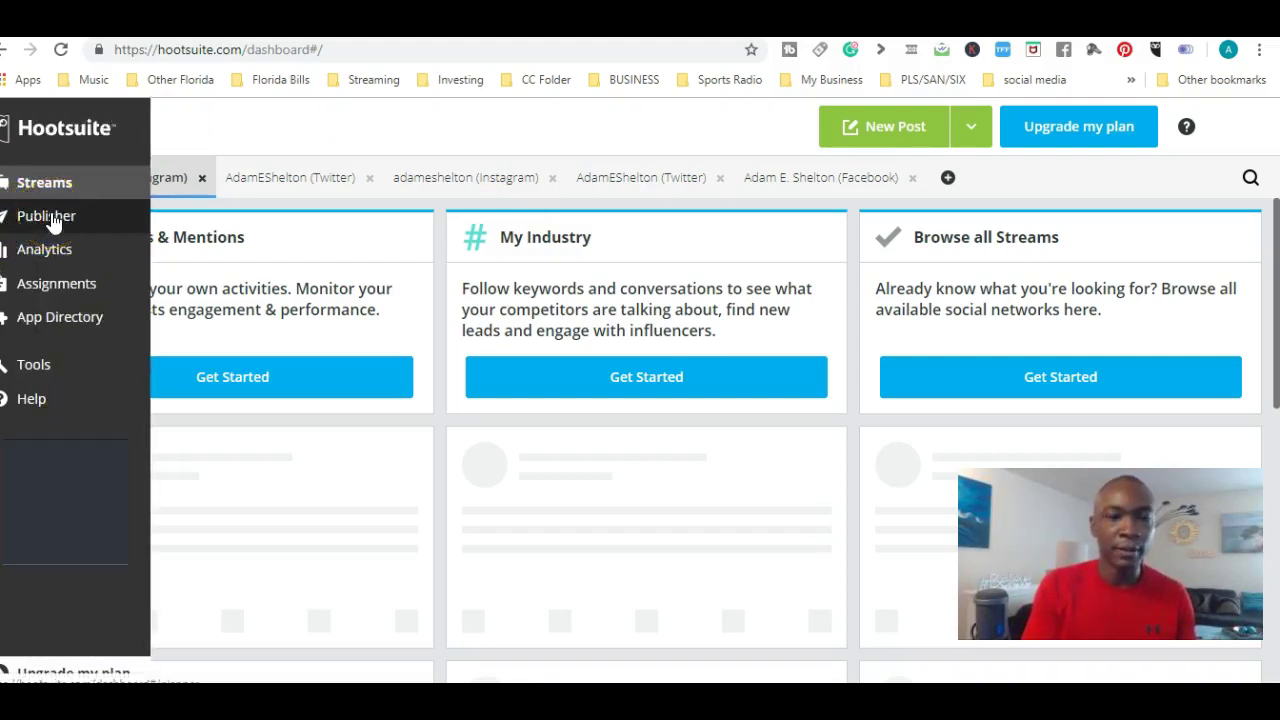
{"action": "left_click", "coordinate": [50, 220]}
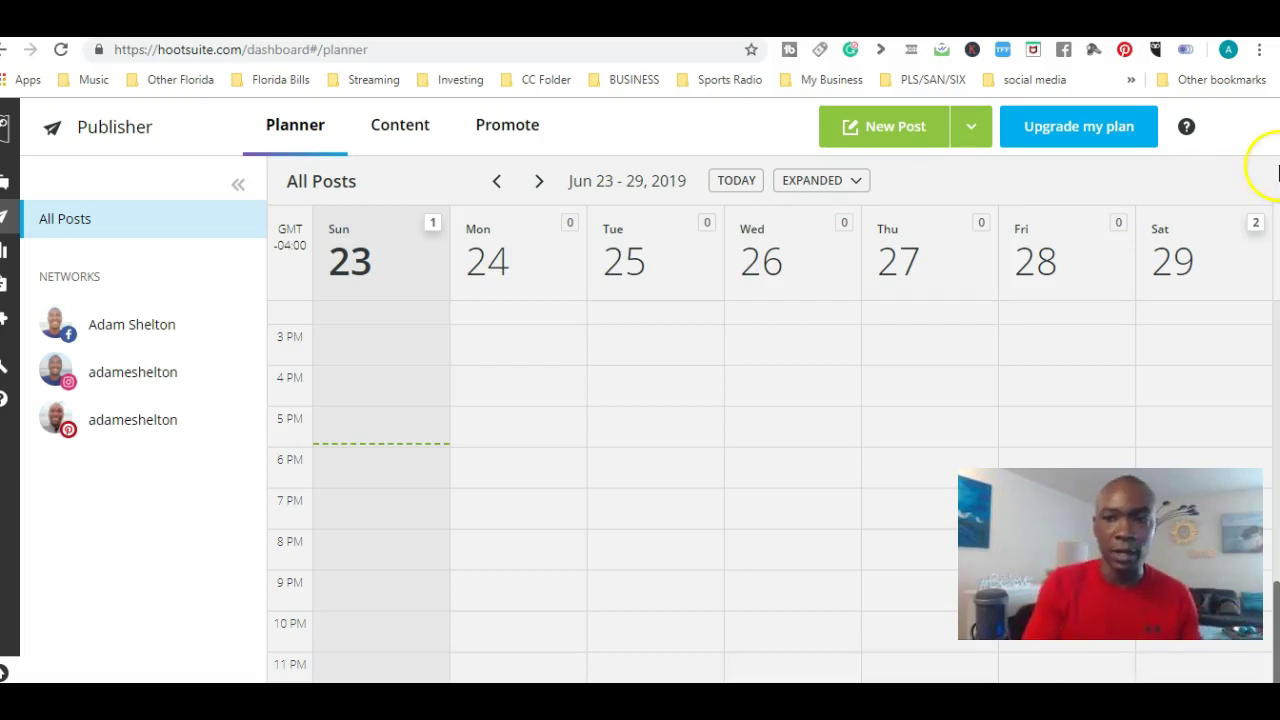
{"action": "left_click", "coordinate": [500, 182]}
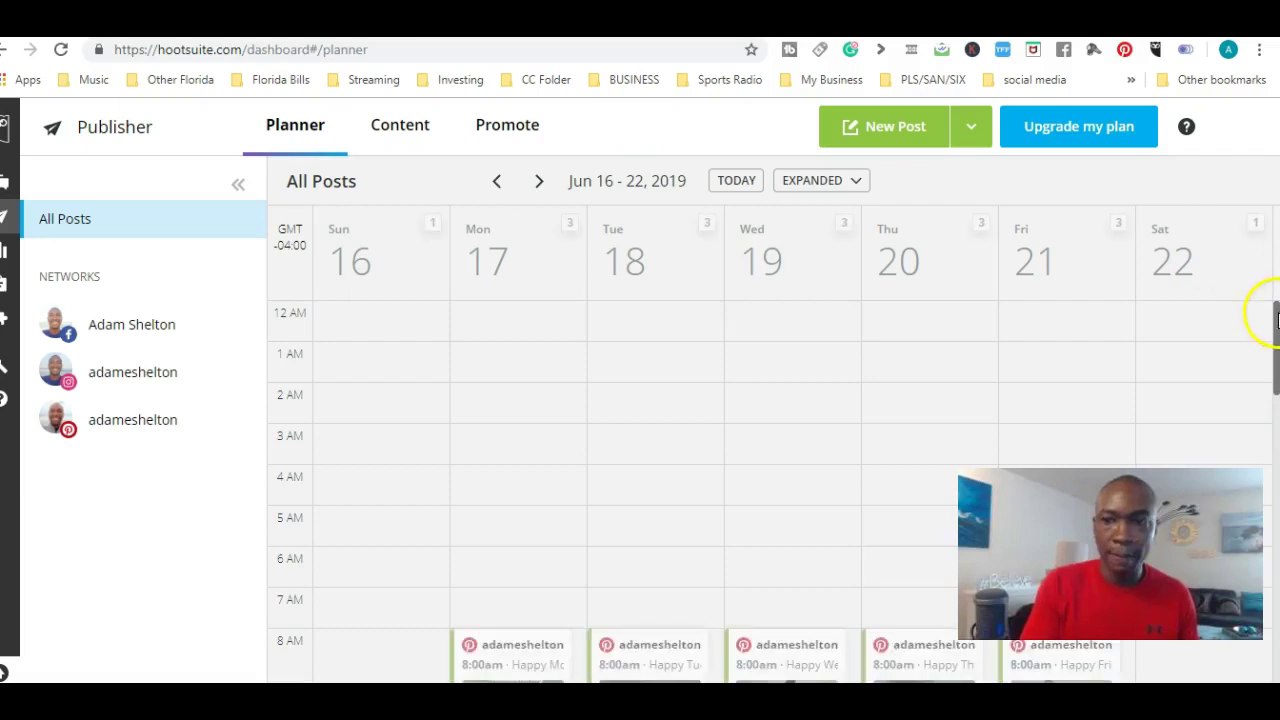
{"action": "left_click", "coordinate": [1276, 393]}
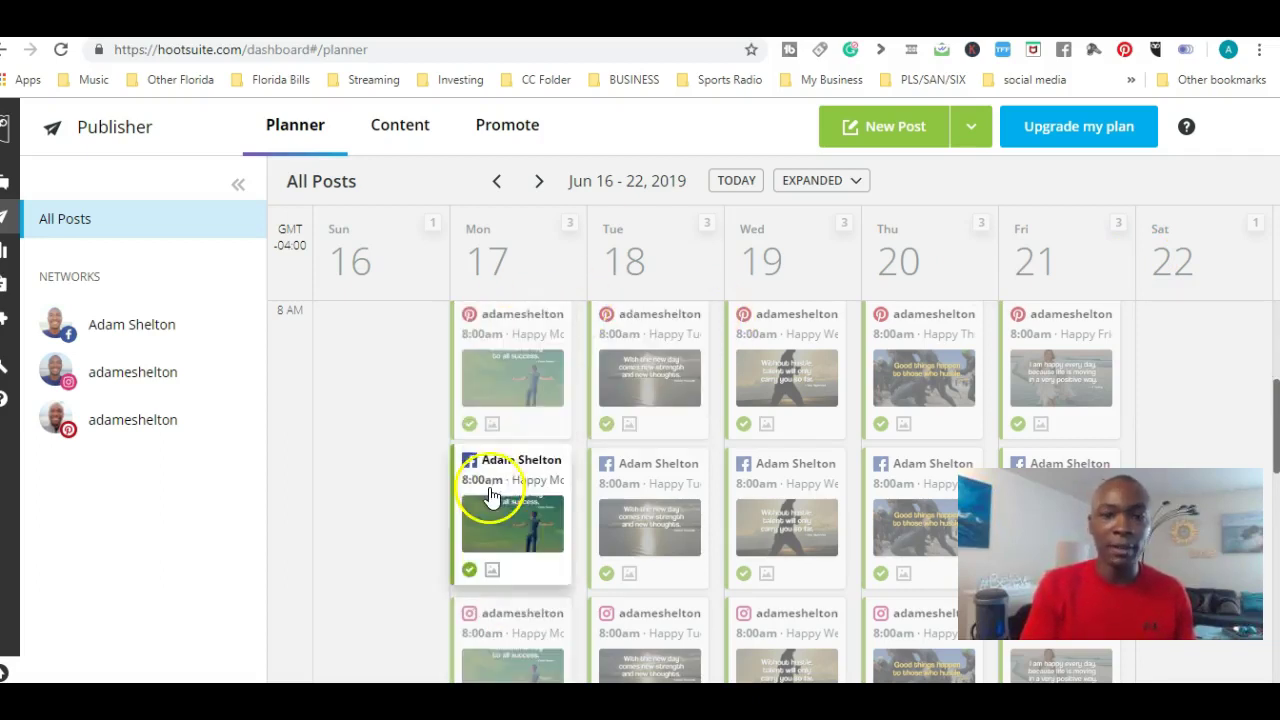
- Go to the week of June 23 to 29, 2019 in the planner and examine the posts scheduled for Saturday
{"action": "left_click", "coordinate": [545, 190]}
{"action": "left_click", "coordinate": [540, 182]}
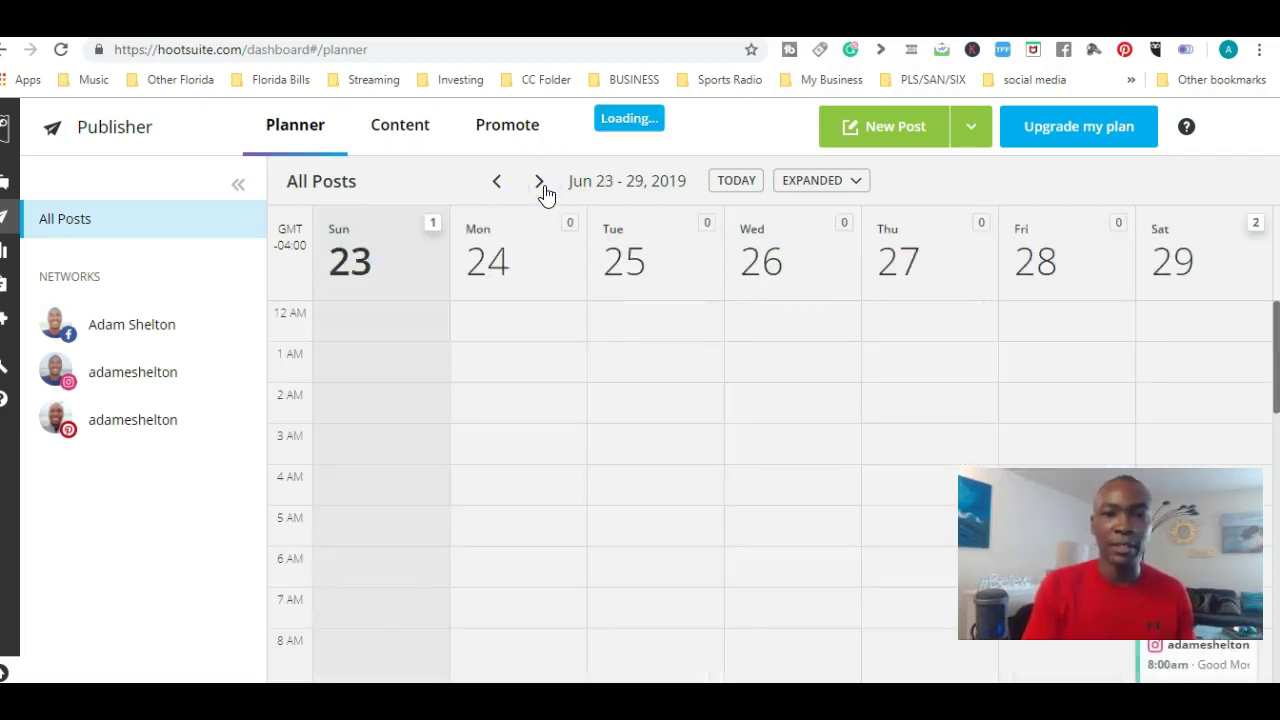
{"action": "left_click", "coordinate": [969, 300]}
{"action": "left_click_drag", "start_coordinate": [1276, 345], "coordinate": [1276, 433]}
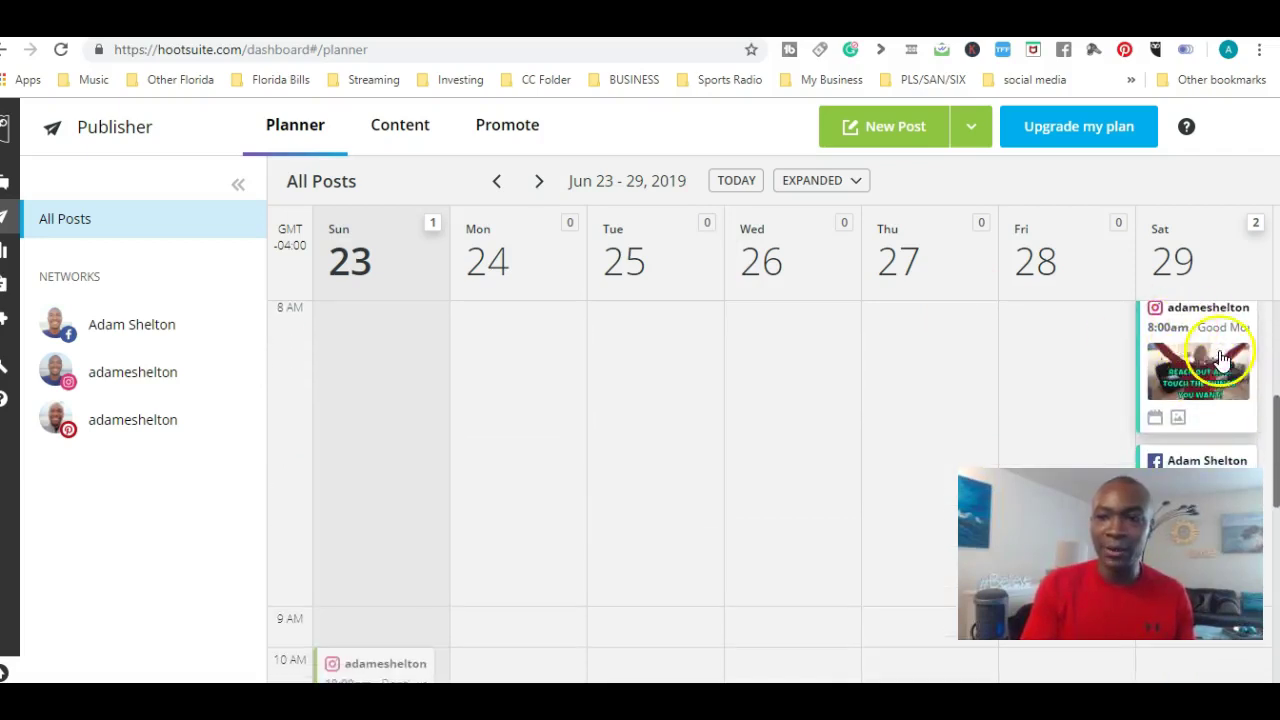
{"action": "scroll", "coordinate": [1276, 410], "scroll_direction": "down", "scroll_amount": 1}
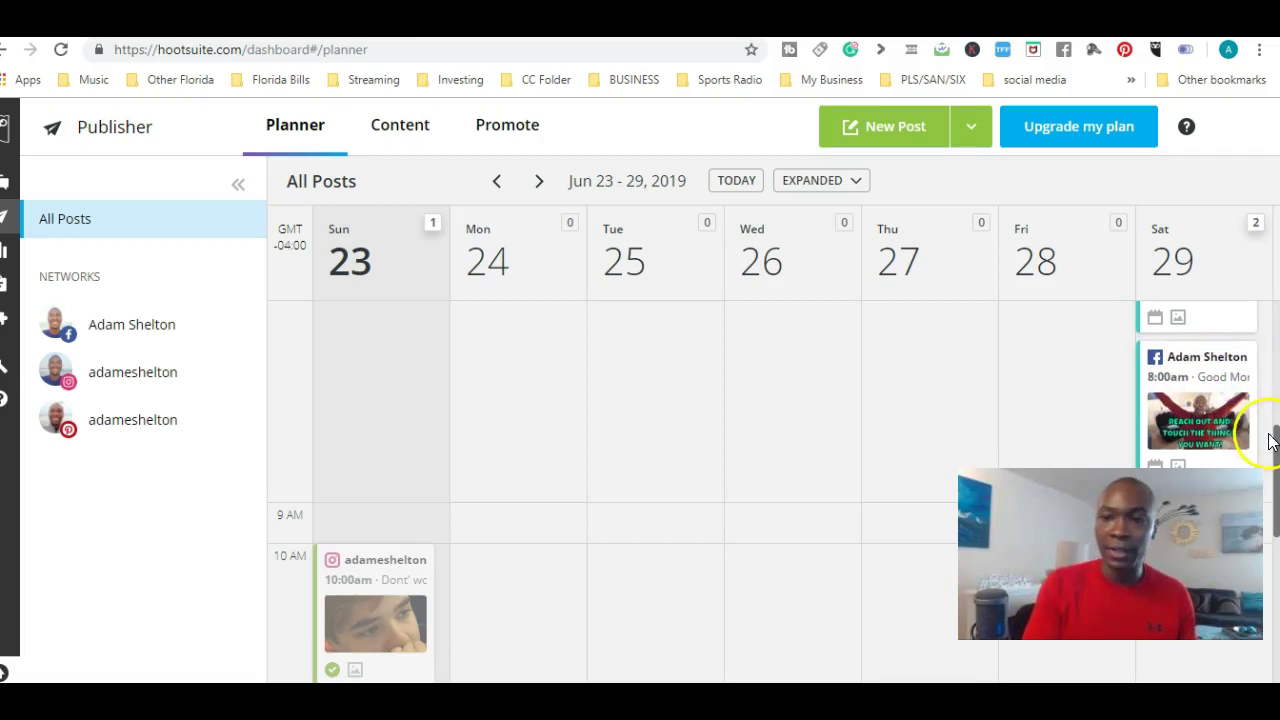
{"action": "left_click_drag", "start_coordinate": [1274, 438], "coordinate": [1268, 394]}
- View the details of the Instagram post scheduled for Saturday, June 29 at 8:00 AM and open it for editing
{"action": "left_click", "coordinate": [1208, 385]}
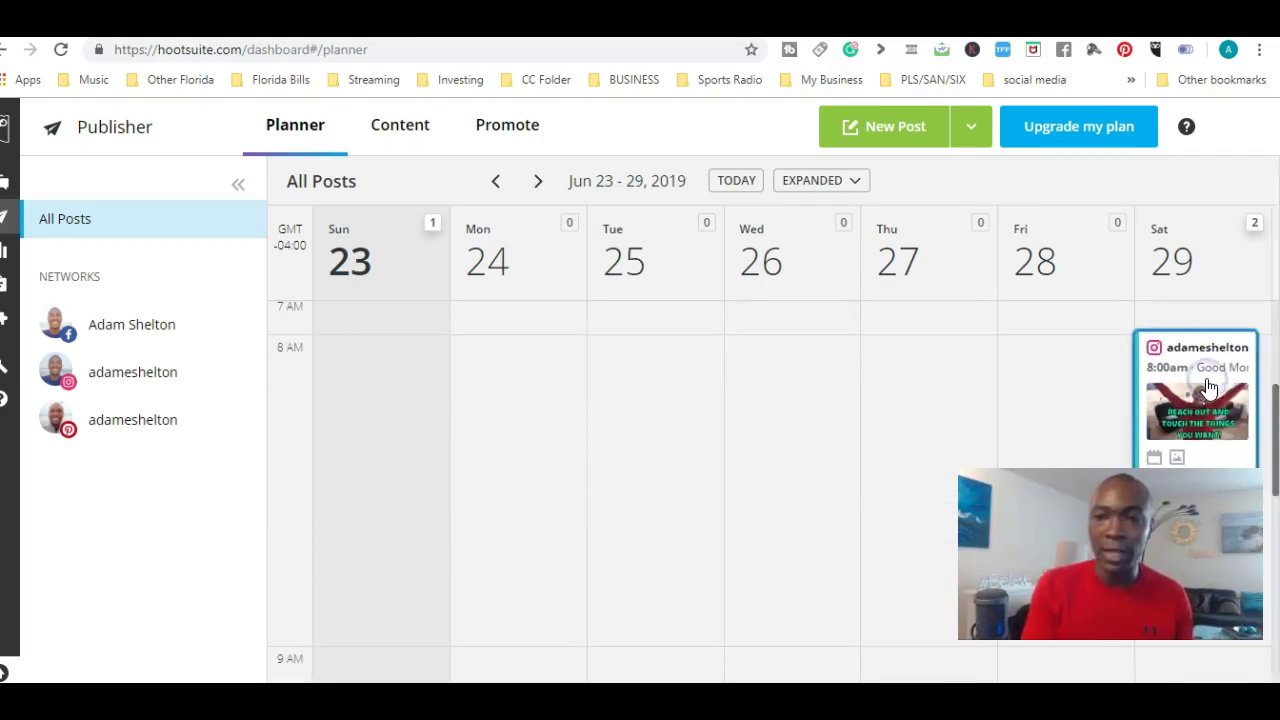
{"action": "left_click_drag", "start_coordinate": [1276, 295], "coordinate": [1276, 310]}
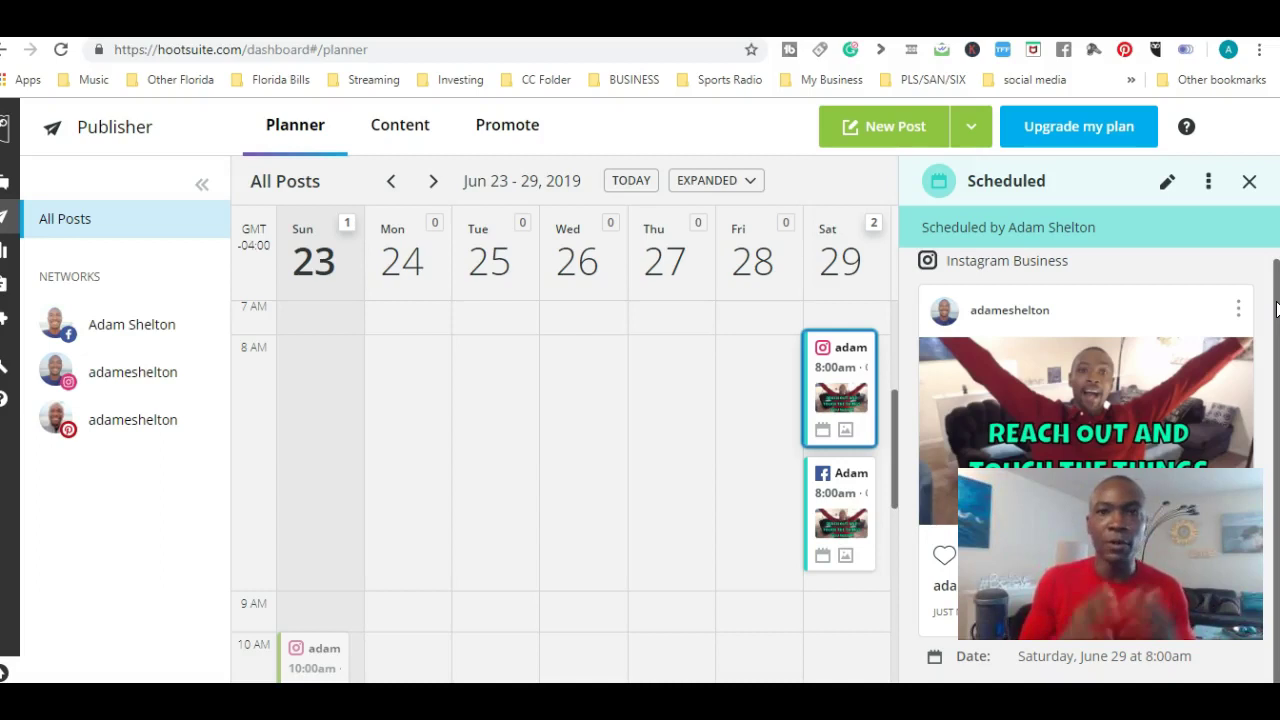
{"action": "left_click", "coordinate": [1209, 182]}
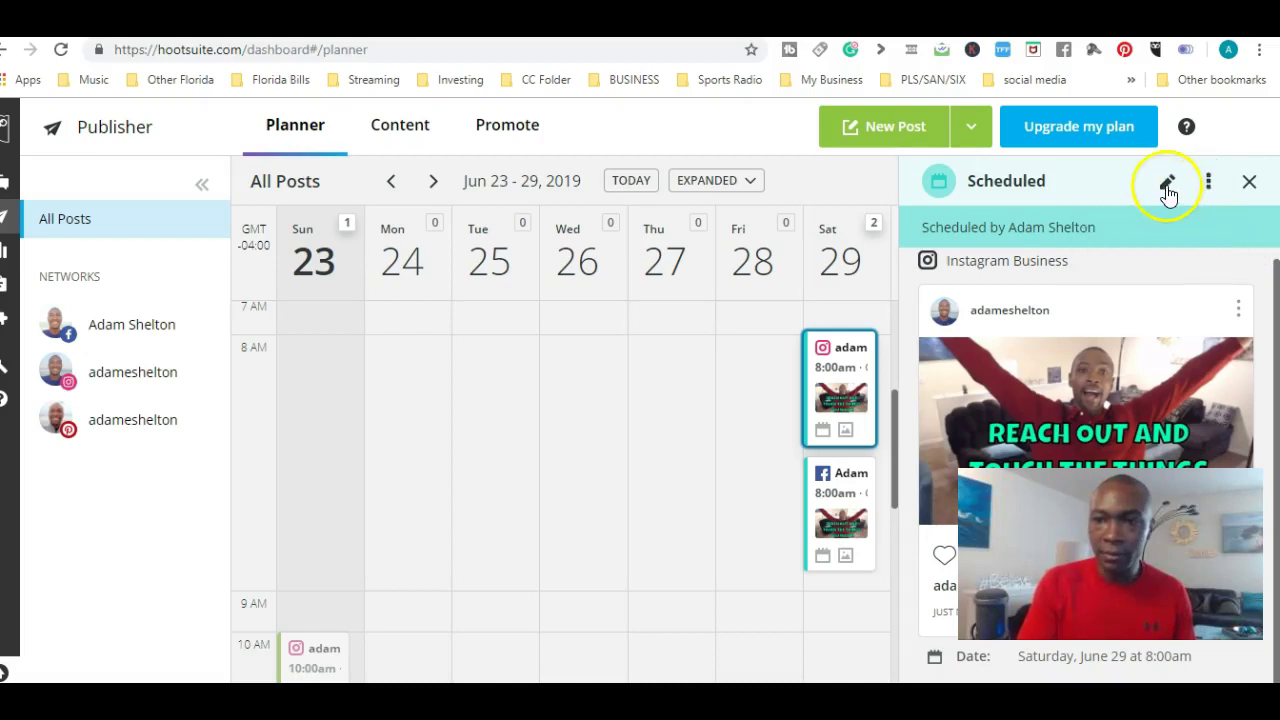
{"action": "left_click", "coordinate": [1167, 184]}
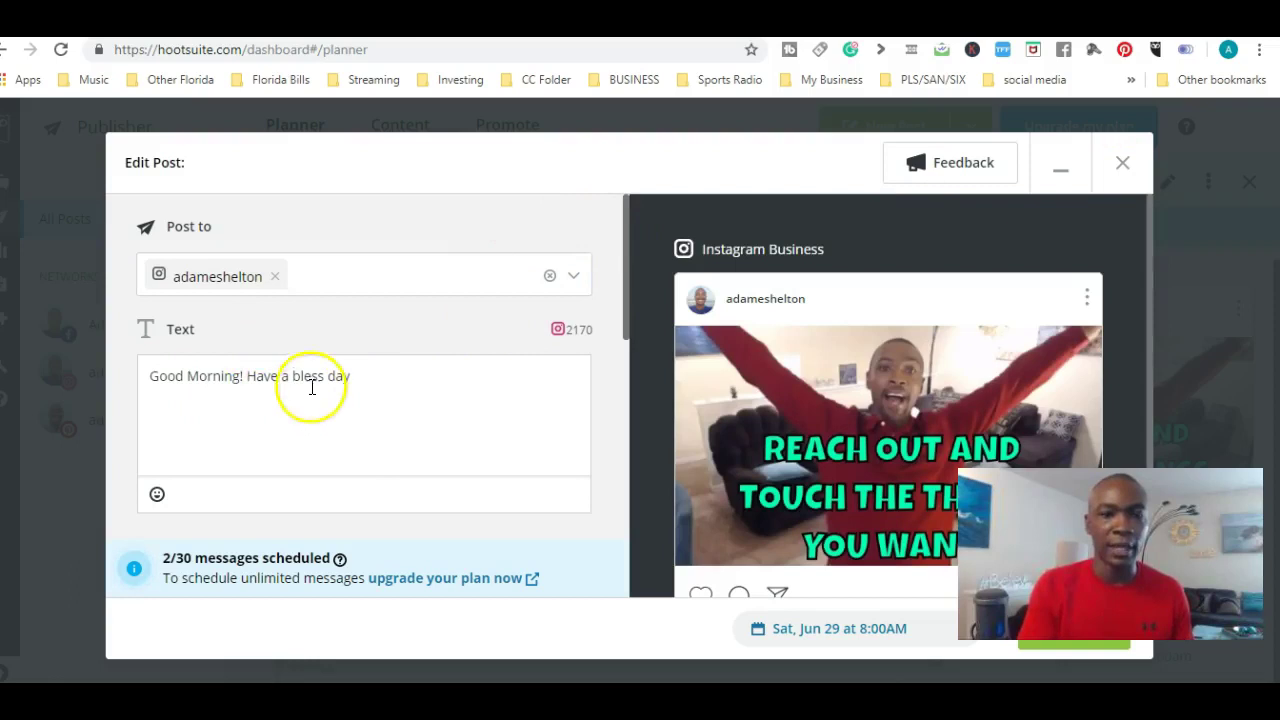
- Change the Instagram post text to "Good Morning! Have a Great day", check it in the preview and save the edit
{"action": "left_click", "coordinate": [355, 378]}
{"action": "key", "text": "BackSpace"}
{"action": "key", "text": "BackSpace"}
{"action": "key", "text": "BackSpace"}
{"action": "key", "text": "BackSpace"}
{"action": "key", "text": "BackSpace"}
{"action": "key", "text": "BackSpace"}
{"action": "key", "text": "BackSpace"}
{"action": "key", "text": "BackSpace"}
{"action": "key", "text": "BackSpace"}
{"action": "key", "text": "BackSpace"}
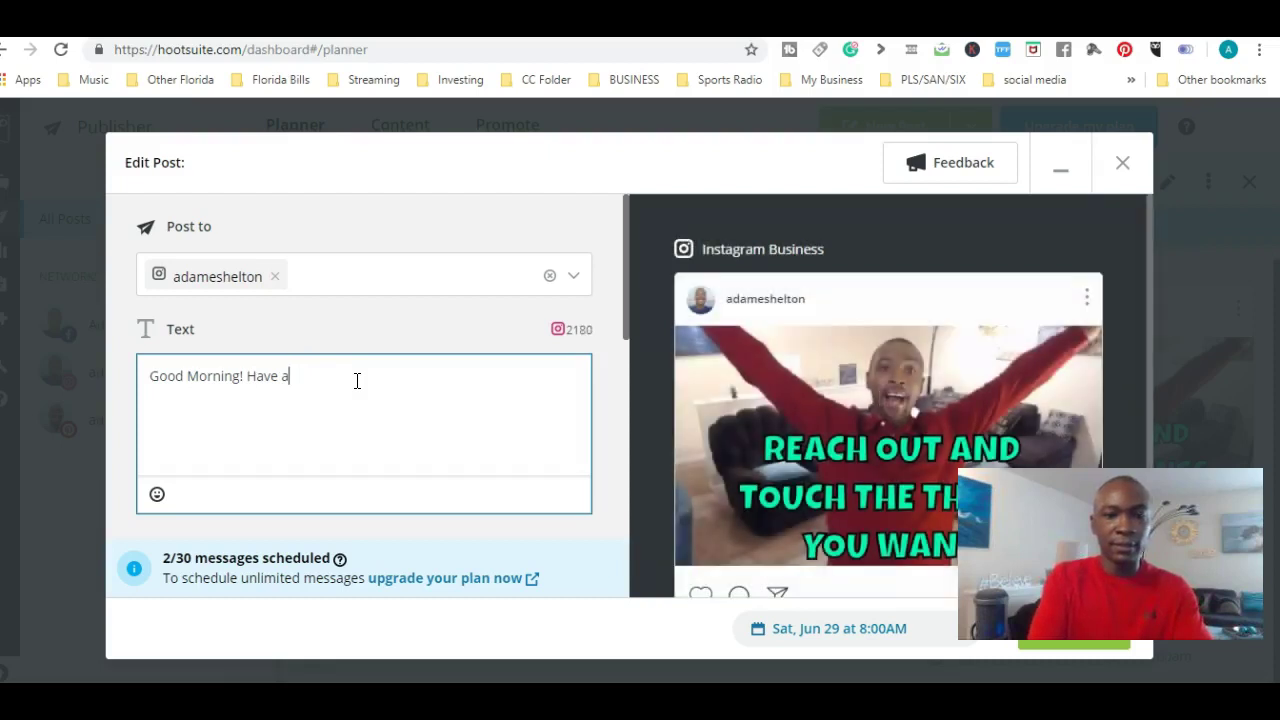
{"action": "type", "text": "G"}
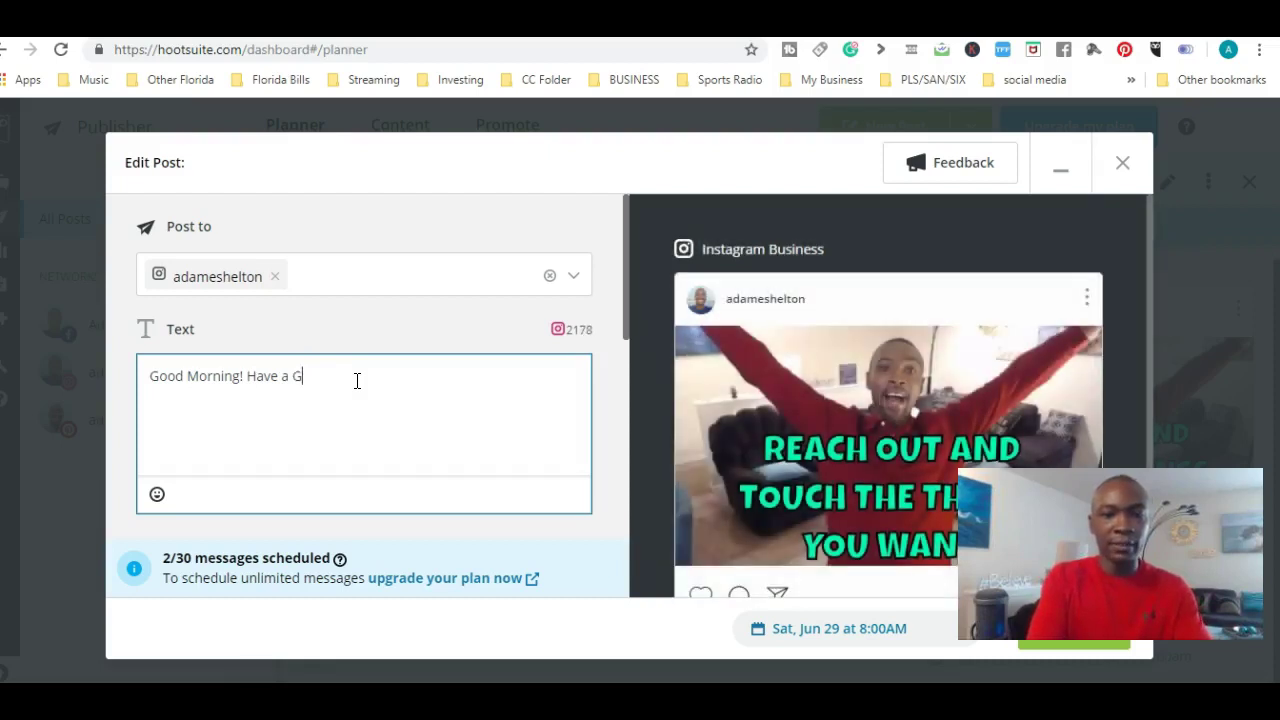
{"action": "type", "text": "Reat day"}
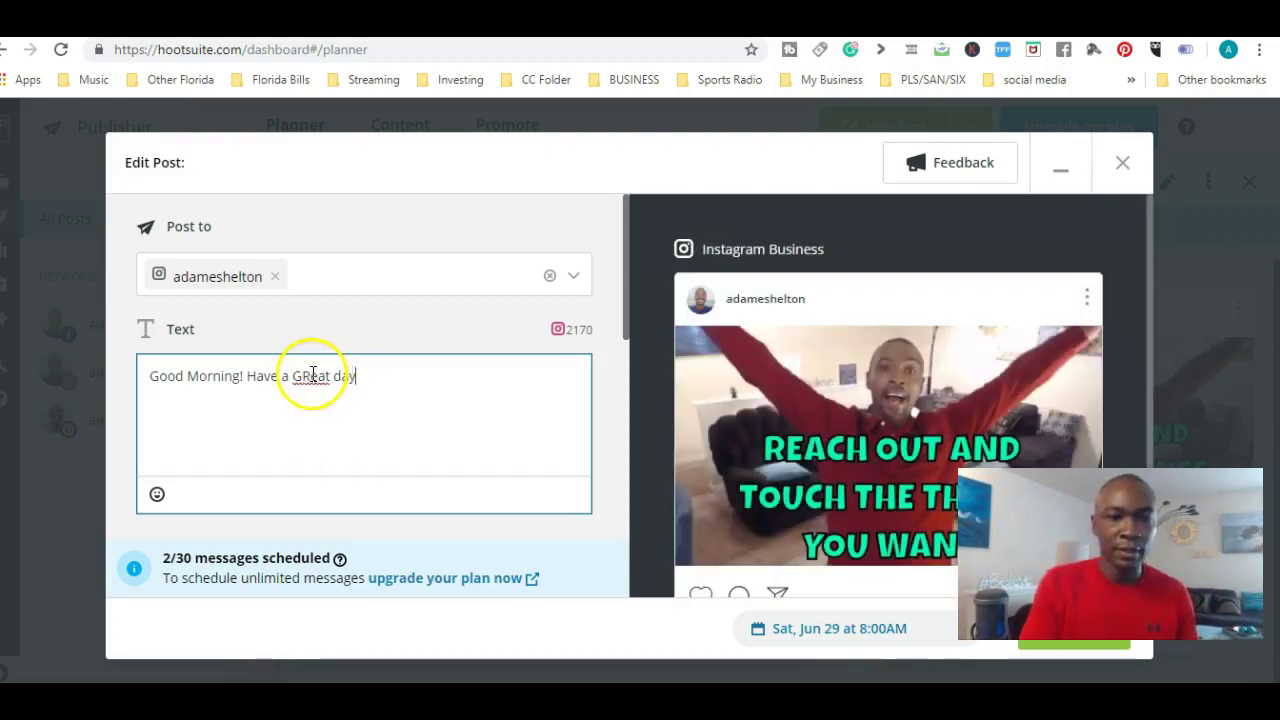
{"action": "left_click", "coordinate": [306, 376]}
{"action": "key", "text": "BackSpace"}
{"action": "type", "text": "r"}
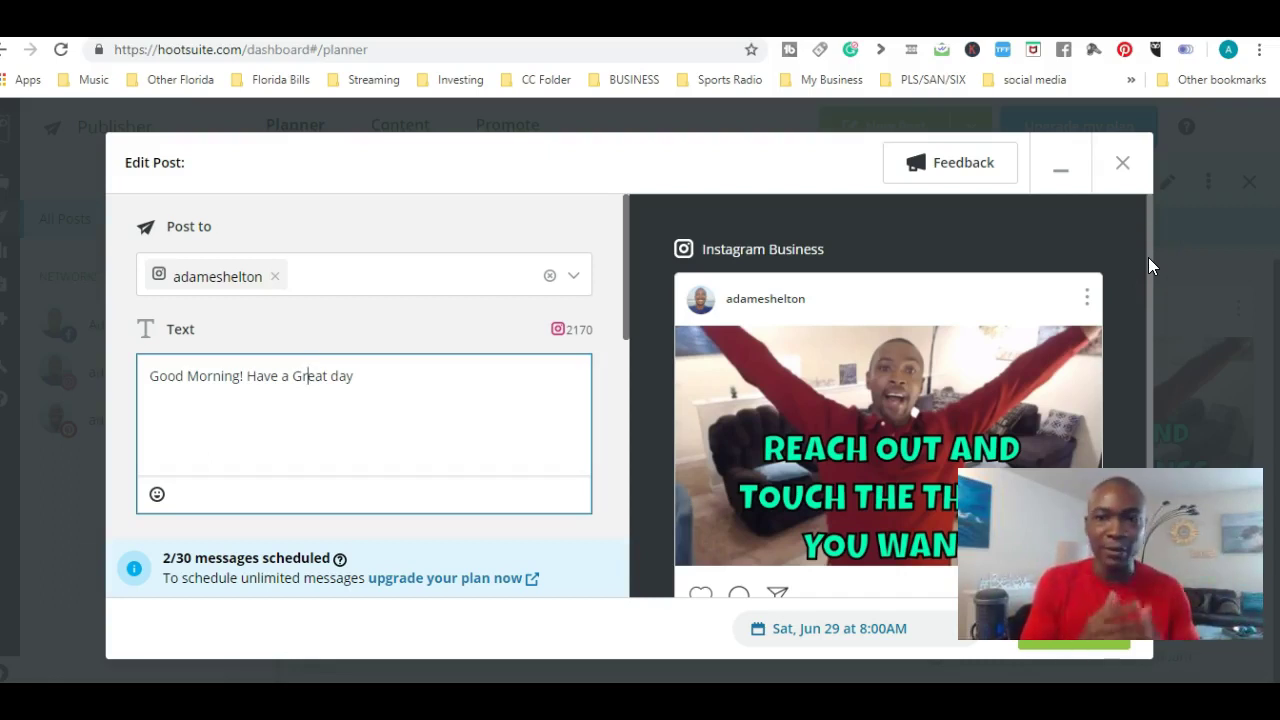
{"action": "scroll", "coordinate": [1148, 257], "scroll_direction": "down", "scroll_amount": 3}
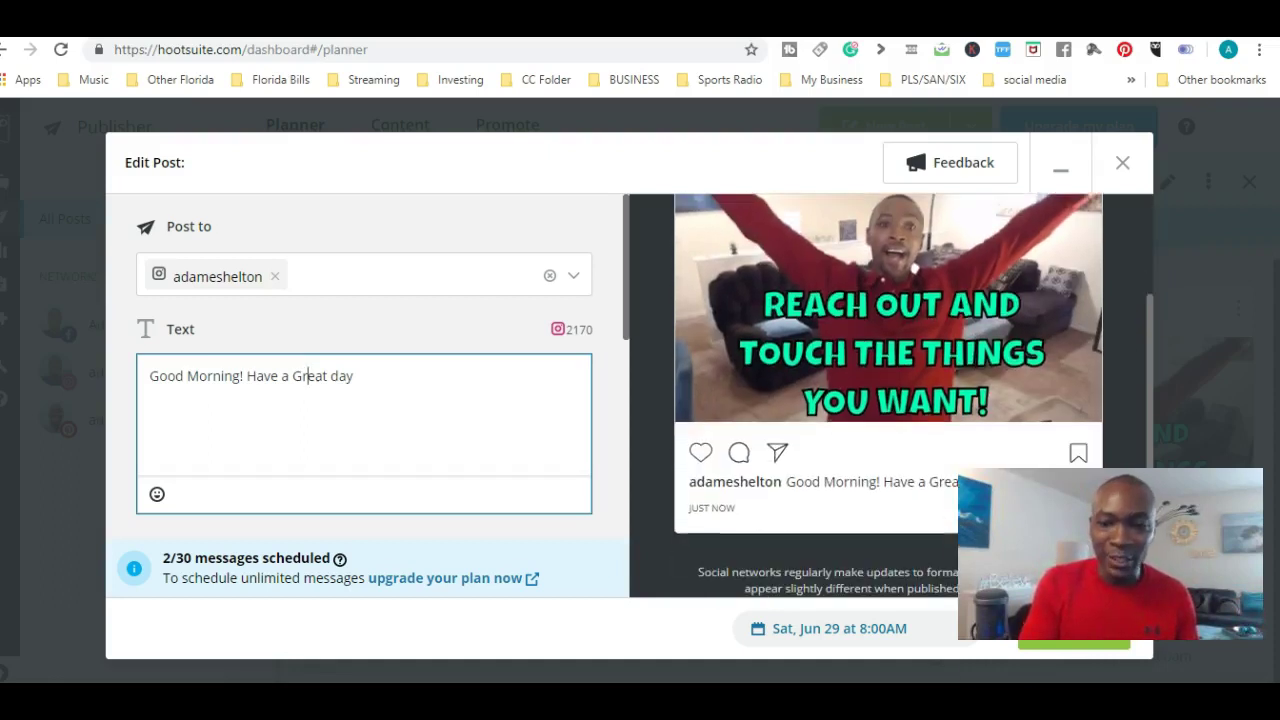
{"action": "left_click", "coordinate": [1074, 648]}
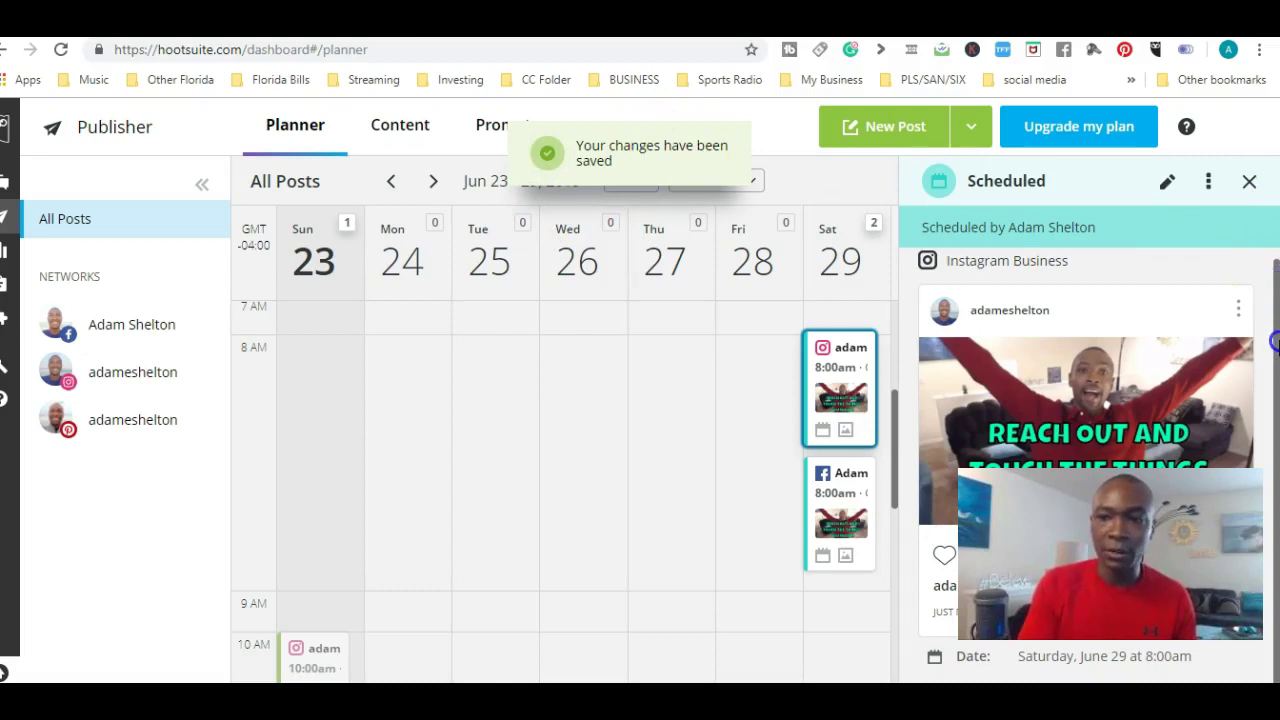
- Review the edited Instagram post's details and check the text of the Facebook post scheduled for the same time
{"action": "scroll", "coordinate": [1275, 345], "scroll_direction": "up", "scroll_amount": 1}
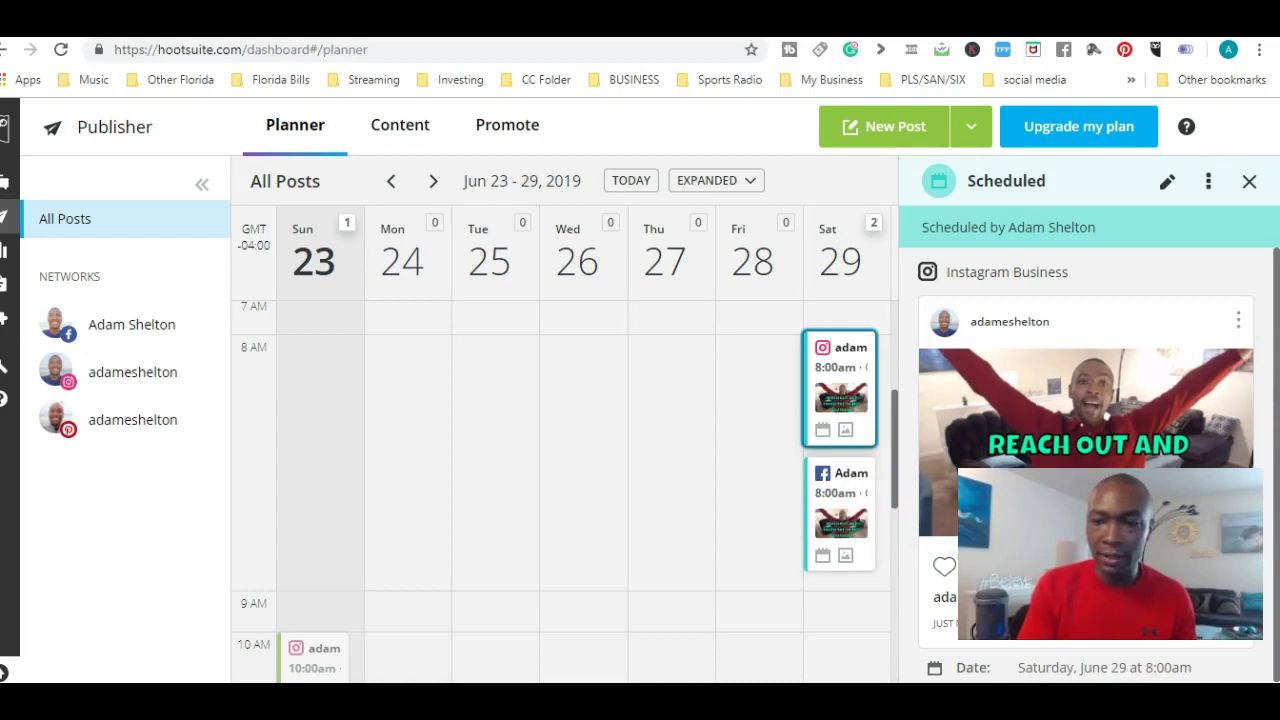
{"action": "left_click", "coordinate": [850, 515]}
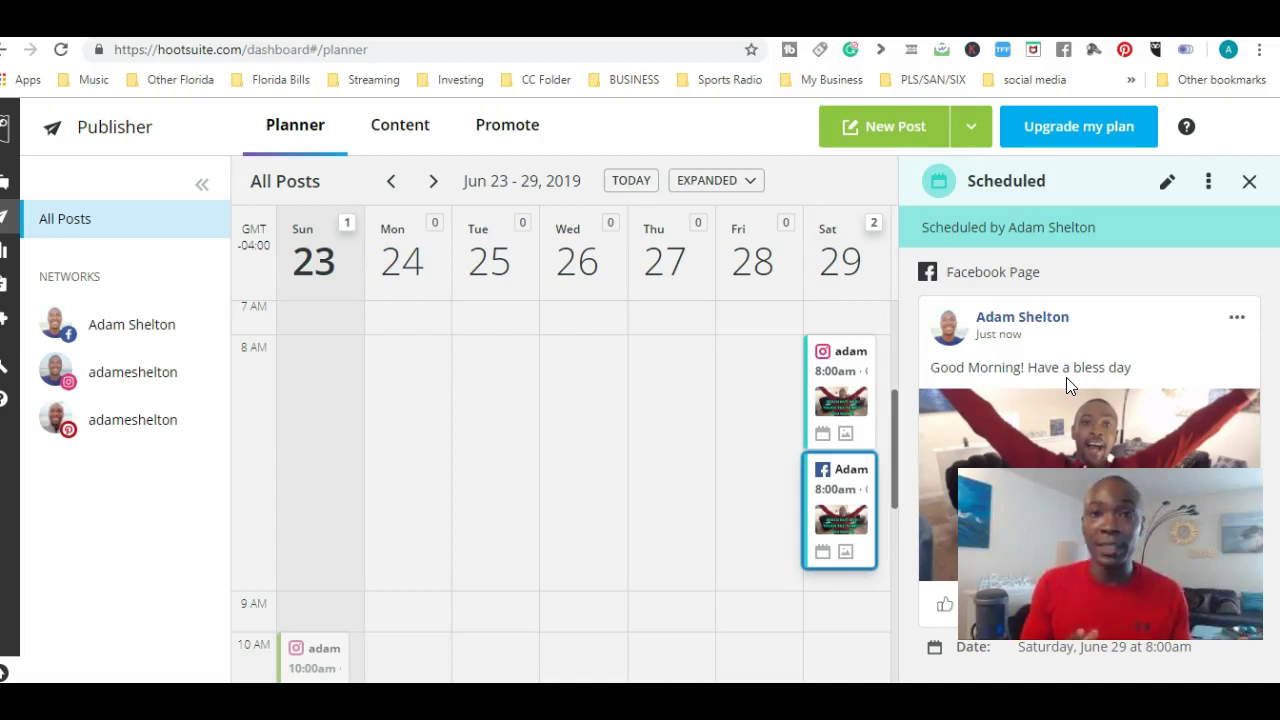
{"action": "left_click", "coordinate": [845, 398]}
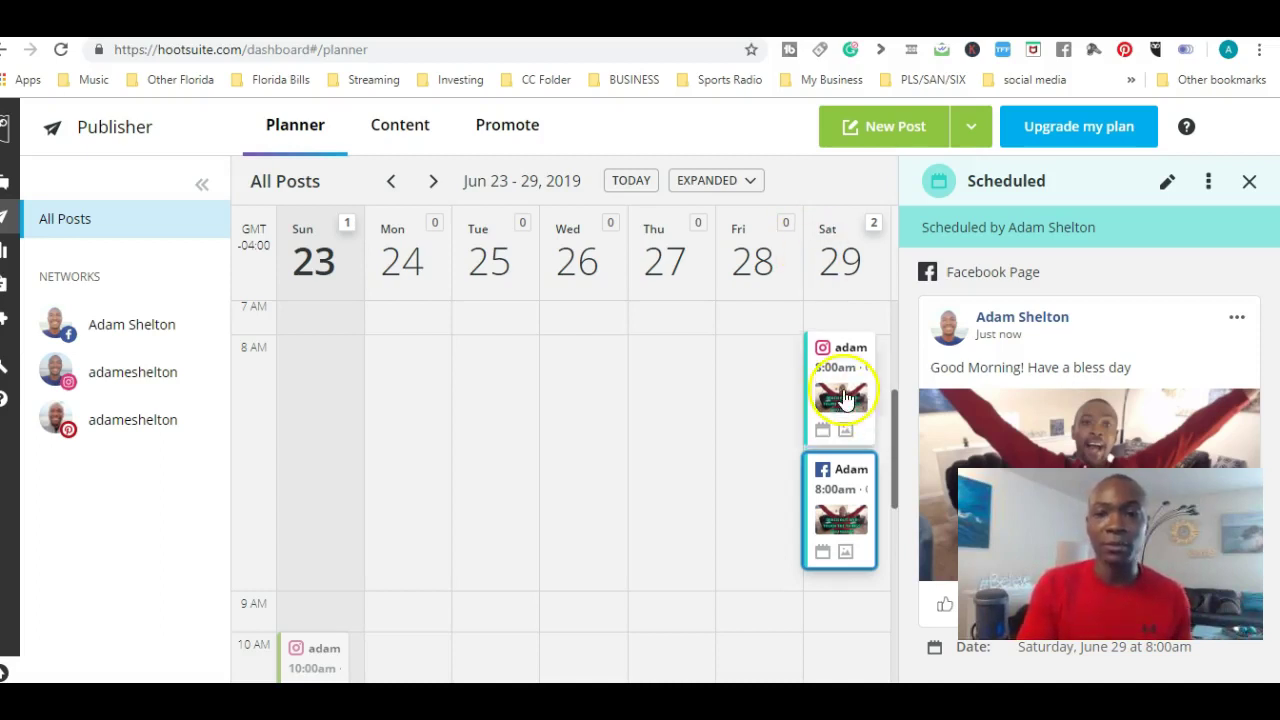
{"action": "left_click_drag", "start_coordinate": [1090, 650], "coordinate": [1041, 652]}
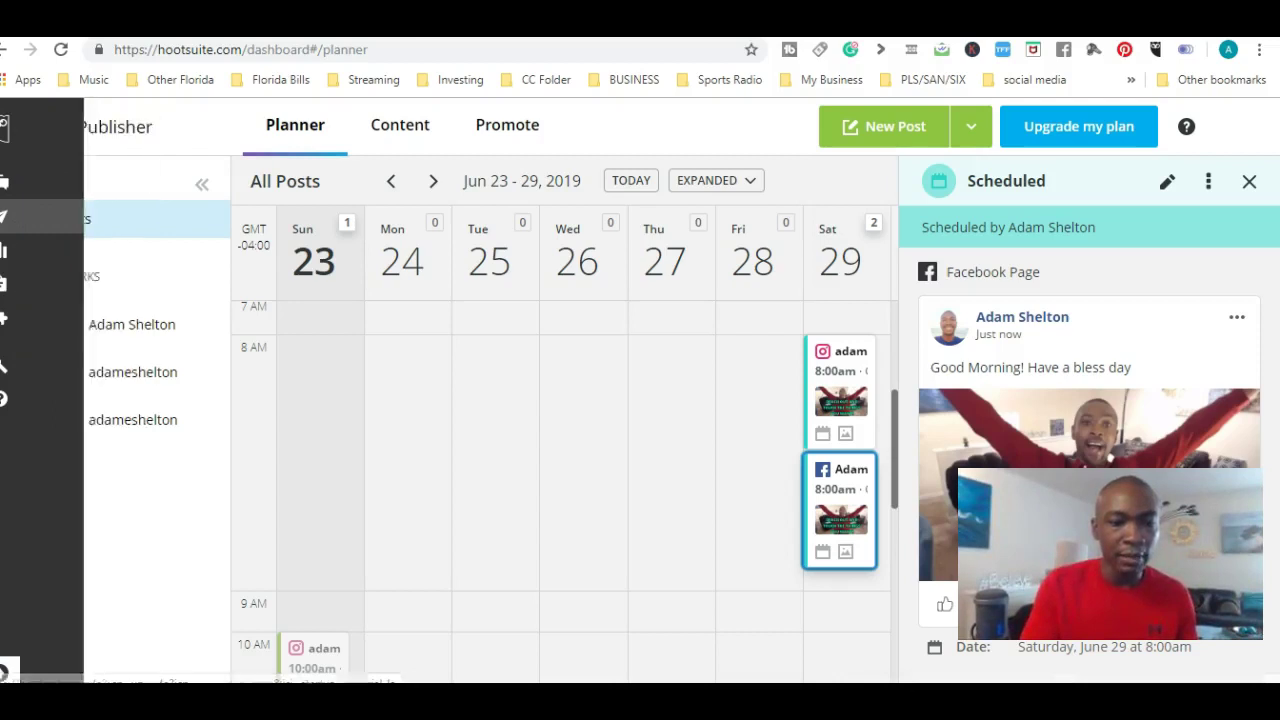
- Open the plan upgrade page and examine the prices and features of the Professional, Team, Business and Enterprise plans
{"action": "left_click", "coordinate": [40, 672]}
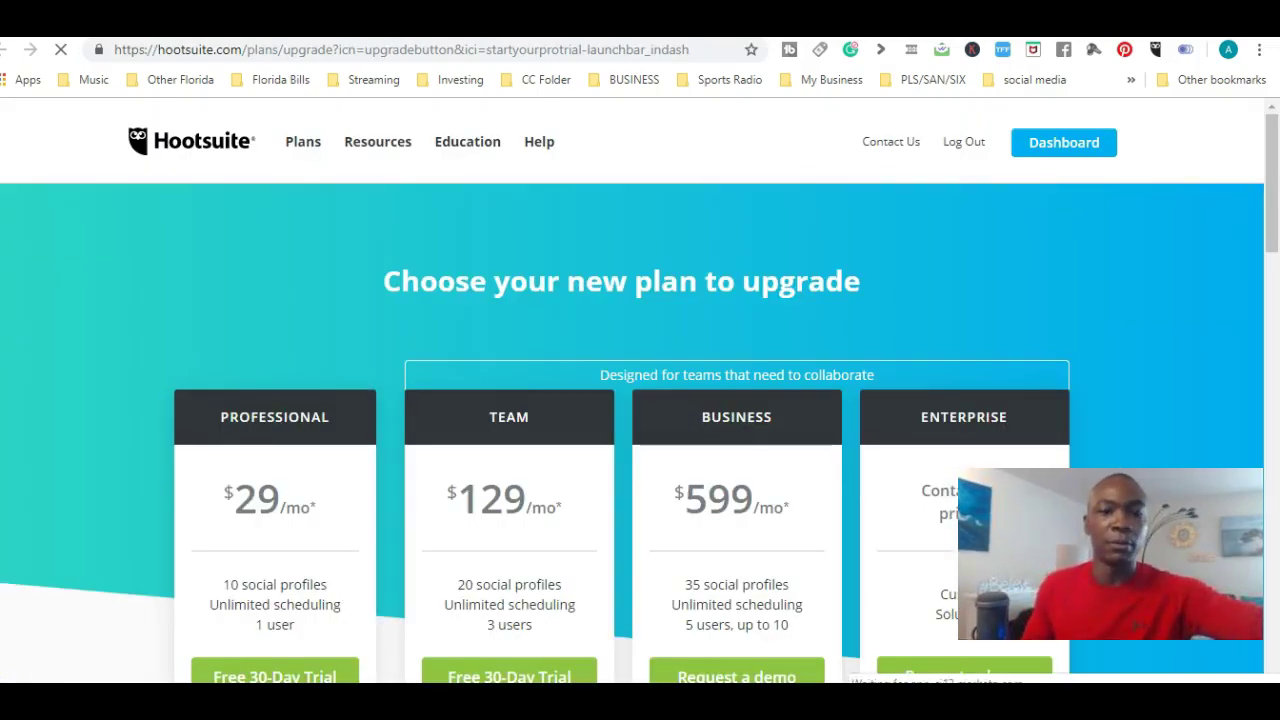
{"action": "scroll", "coordinate": [640, 400], "scroll_direction": "down", "scroll_amount": 2}
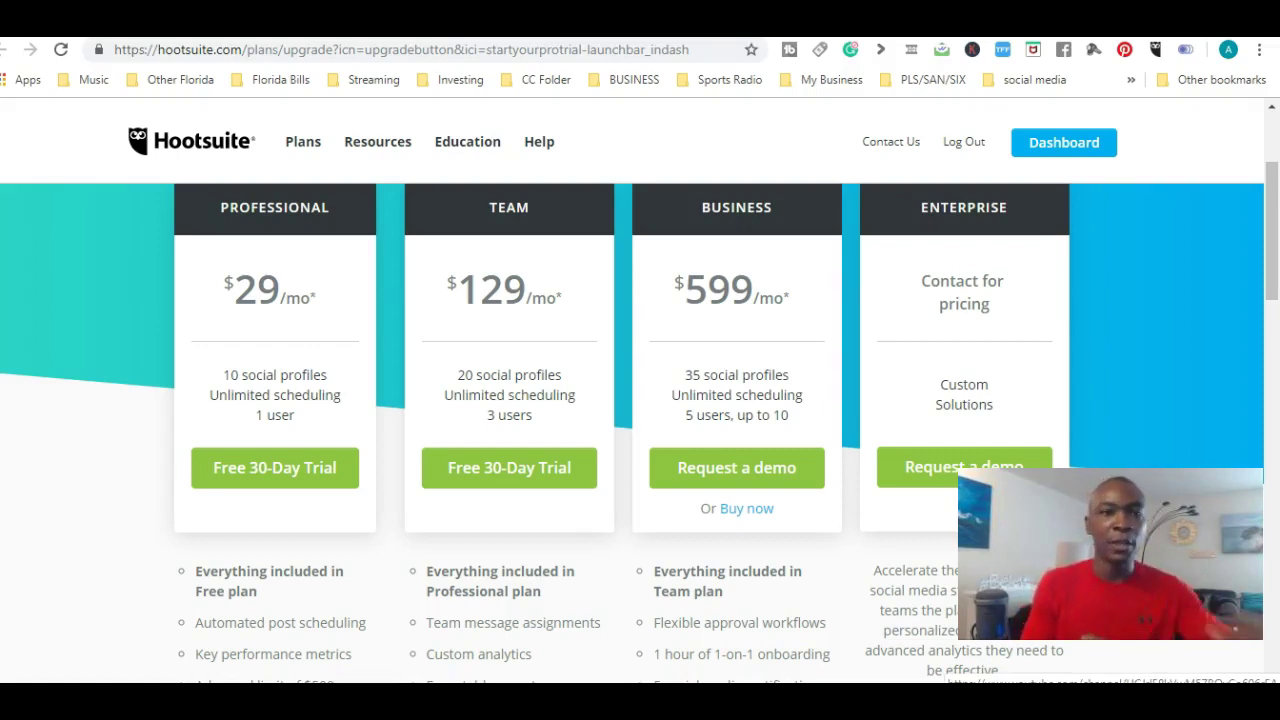
{"action": "scroll", "coordinate": [640, 430], "scroll_direction": "up", "scroll_amount": 2}
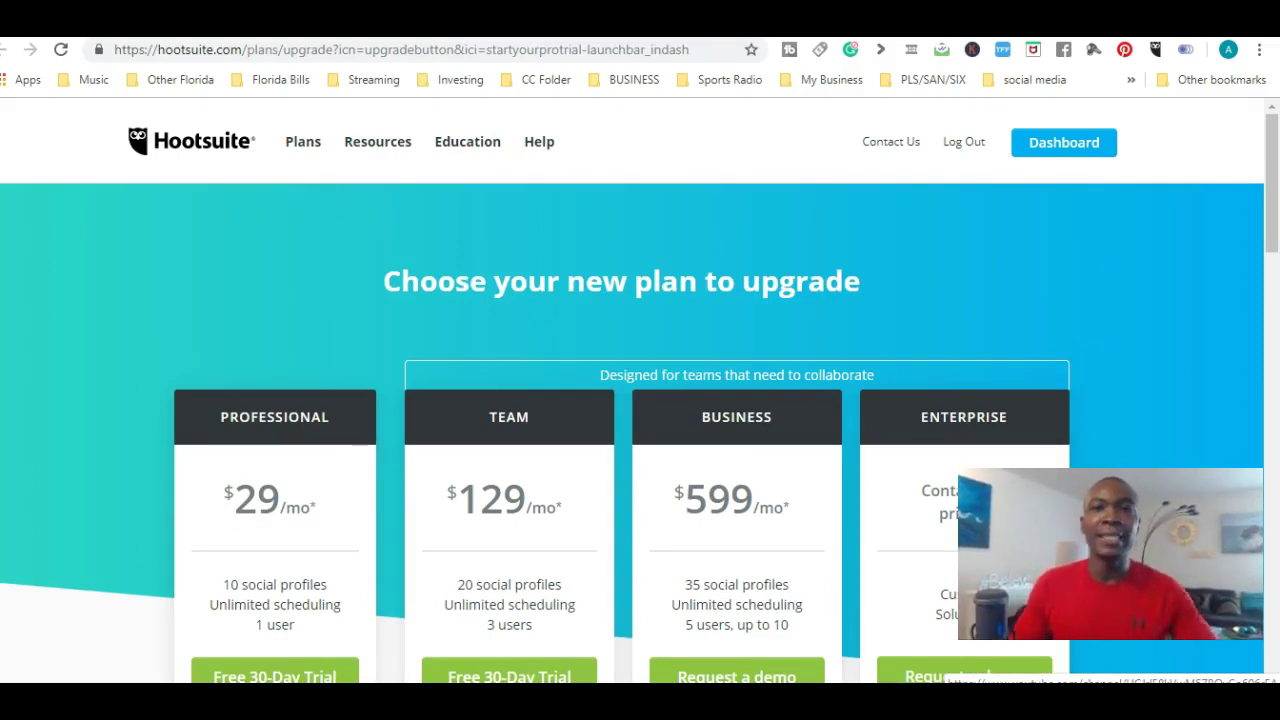